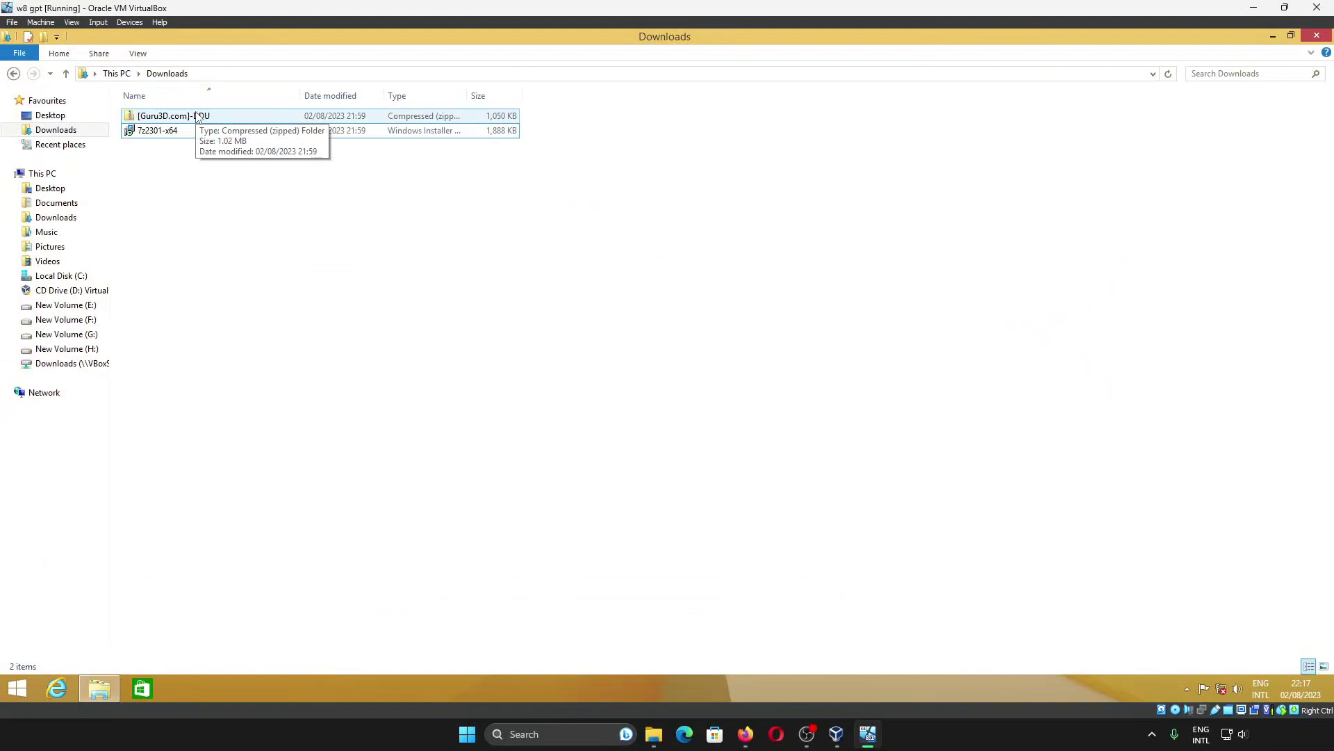
- Extract the [Guru3D.com]-DDU zip archive into the Downloads folder and show the extracted folder
{"action": "right_click", "coordinate": [197, 117]}
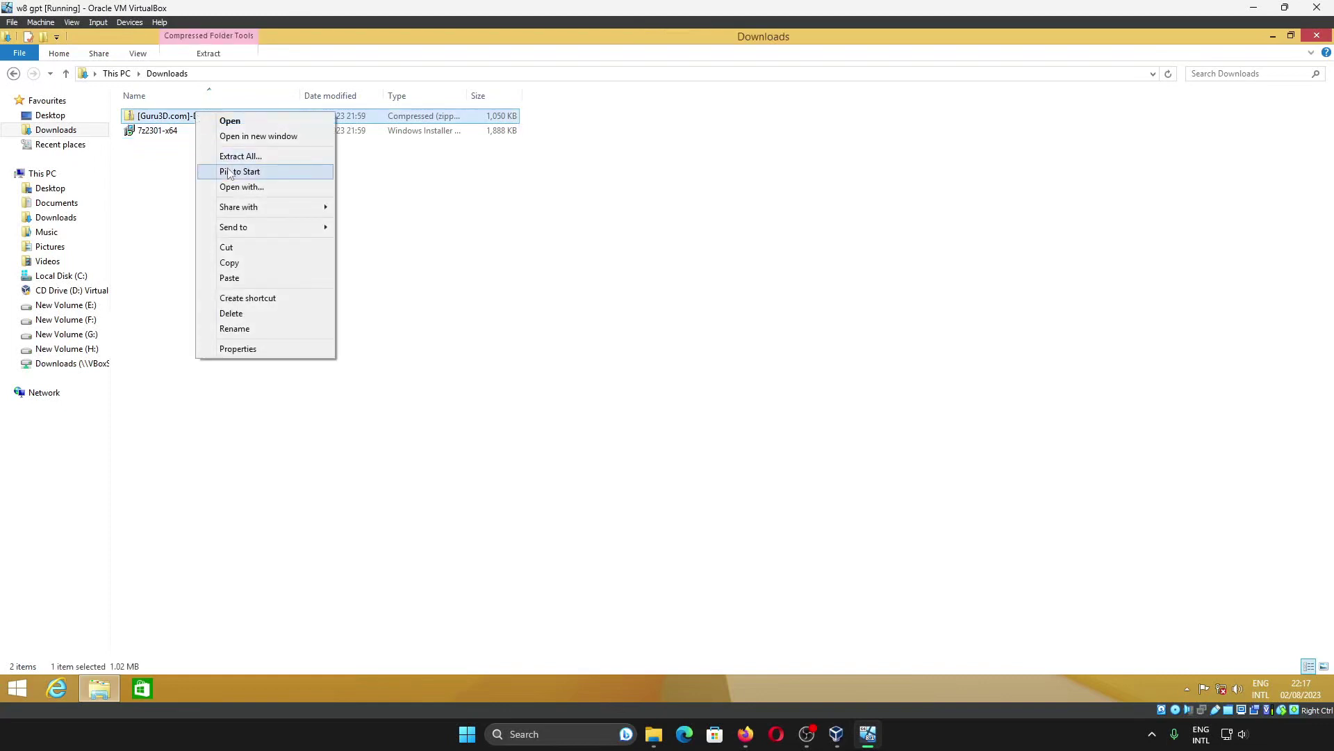
{"action": "left_click", "coordinate": [230, 158]}
{"action": "left_click", "coordinate": [792, 494]}
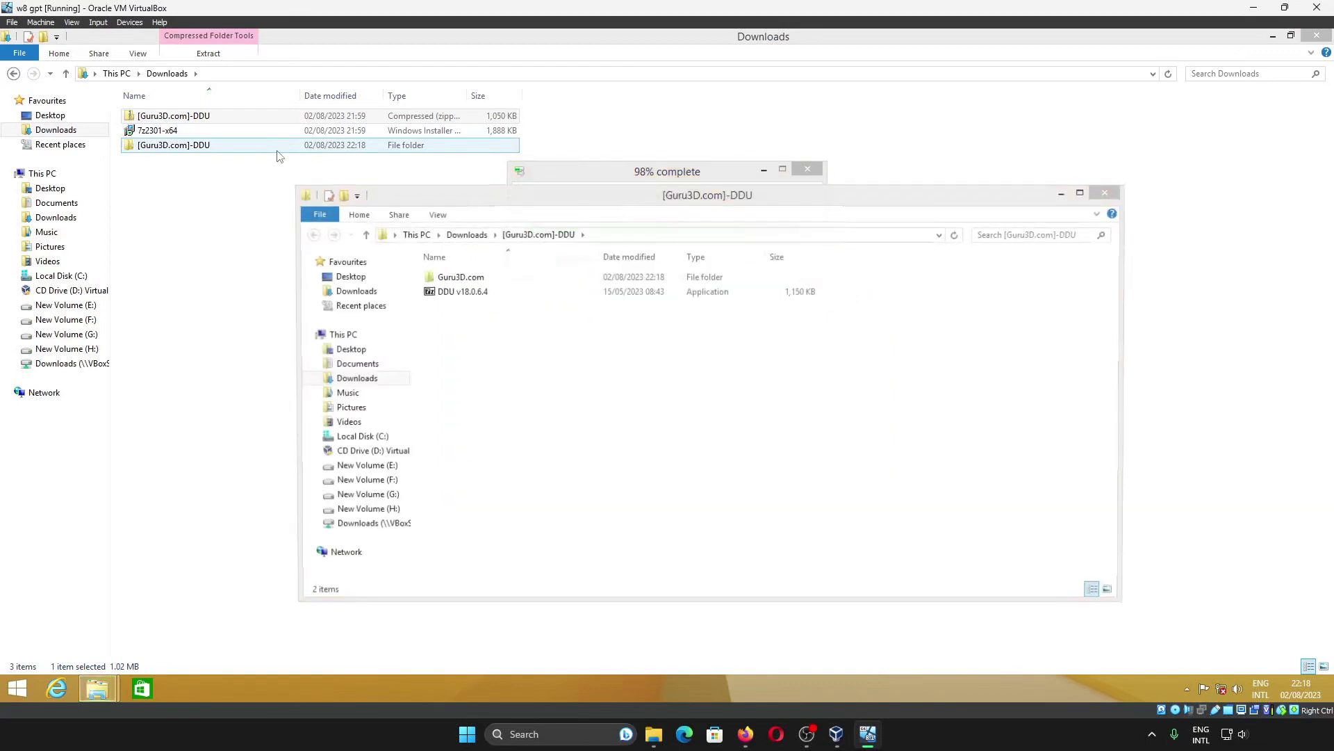
{"action": "left_click", "coordinate": [275, 116]}
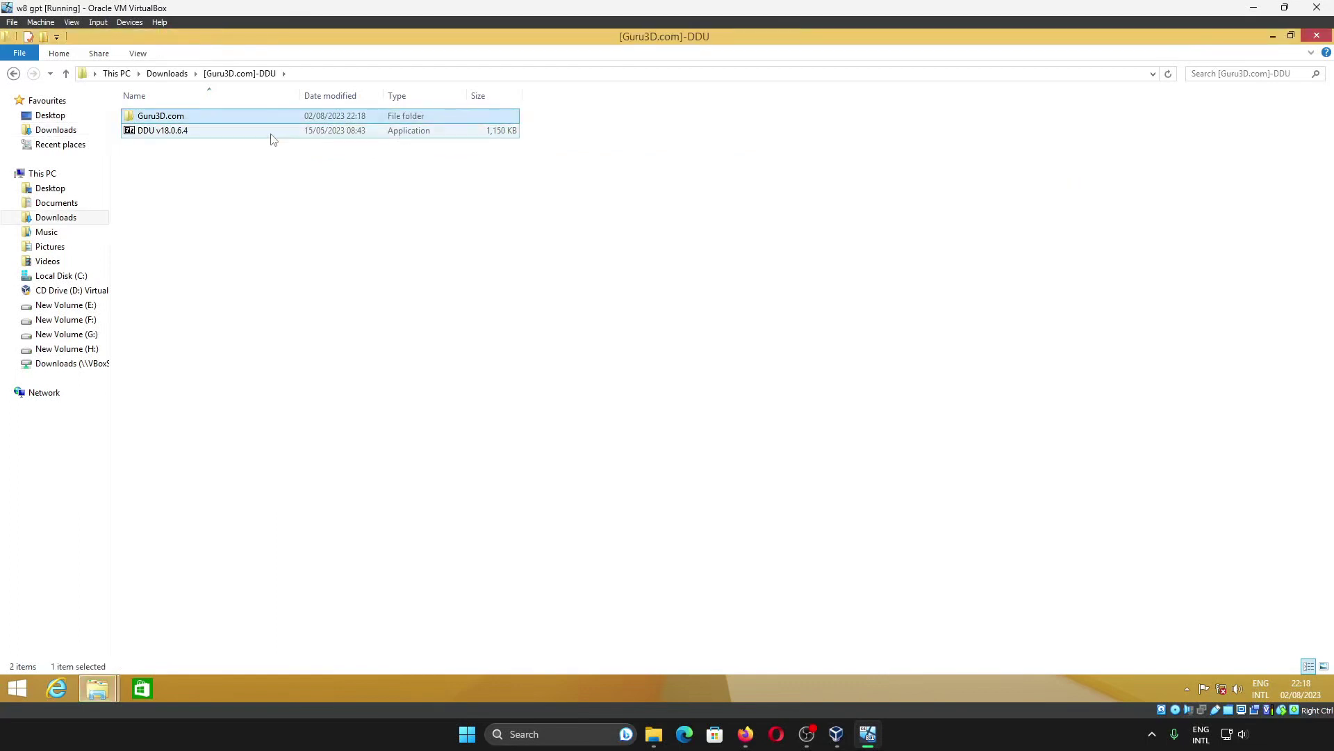
- Run the DDU v18.0.6.4 self-extracting archive, extract it to the suggested [Guru3D.com]-DDU folder, and open the new DDU v18.0.6.4 folder
{"action": "double_click", "coordinate": [271, 132]}
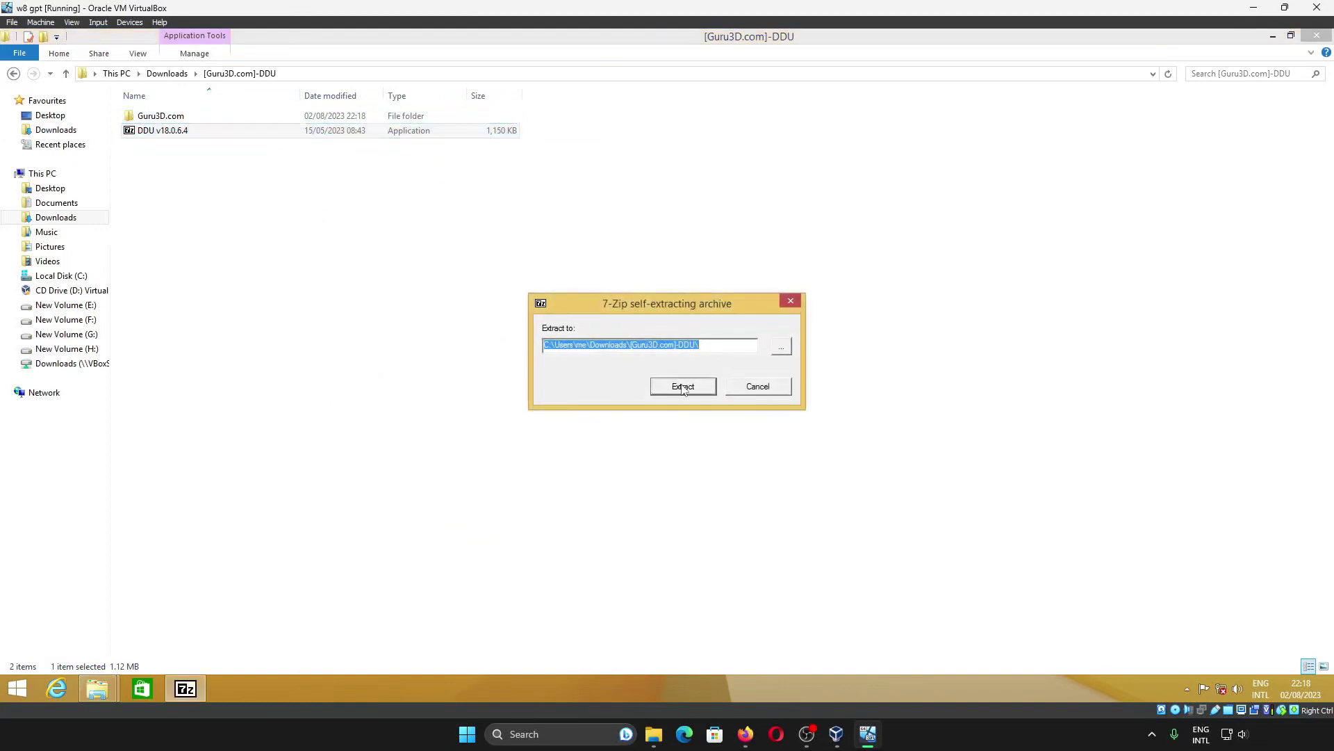
{"action": "left_click", "coordinate": [683, 387]}
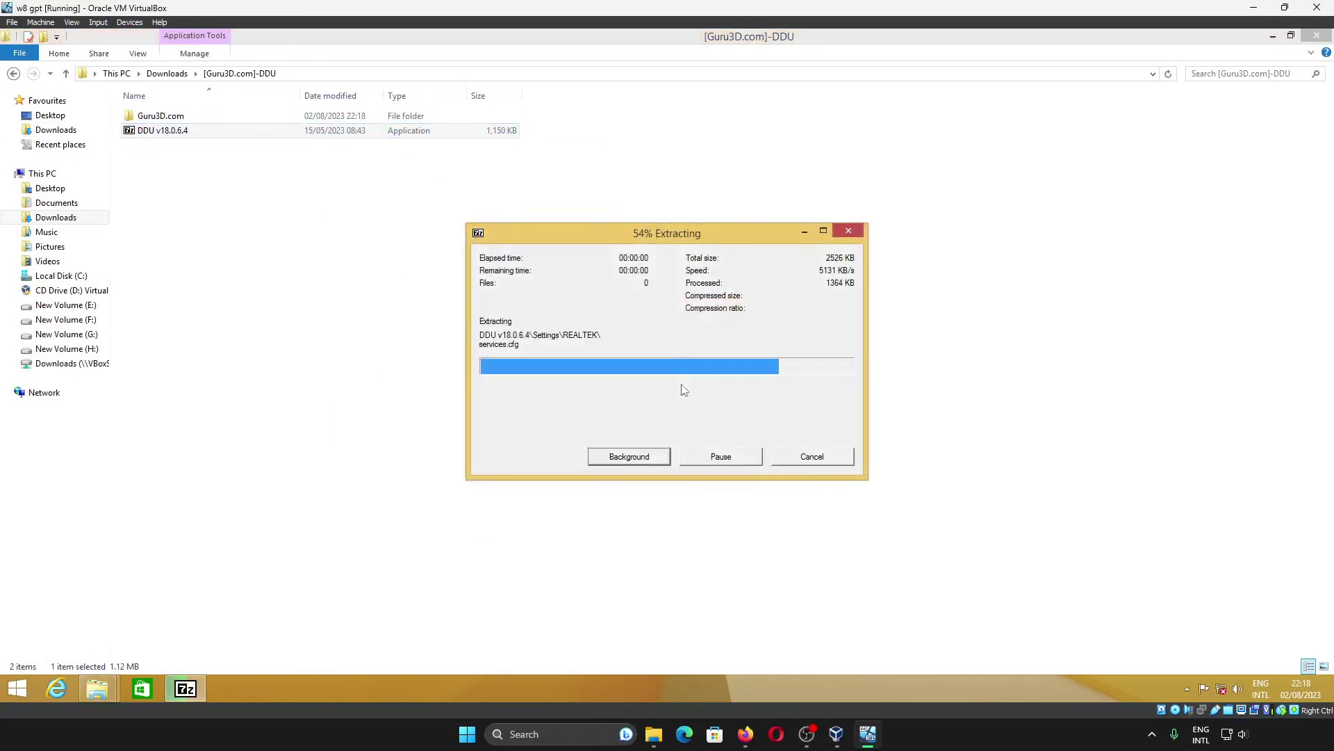
{"action": "double_click", "coordinate": [299, 118]}
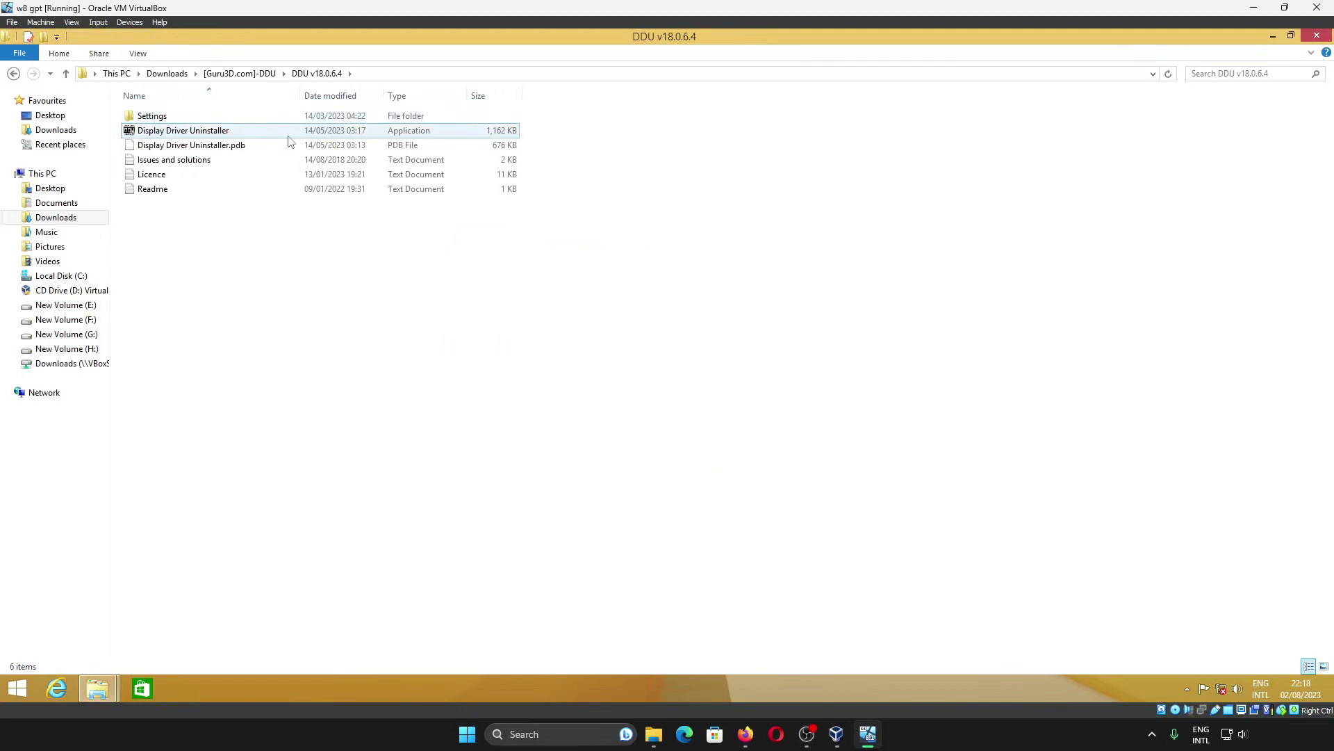
- Try to launch Display Driver Uninstaller with permission to make changes, and dismiss its message
{"action": "double_click", "coordinate": [288, 136]}
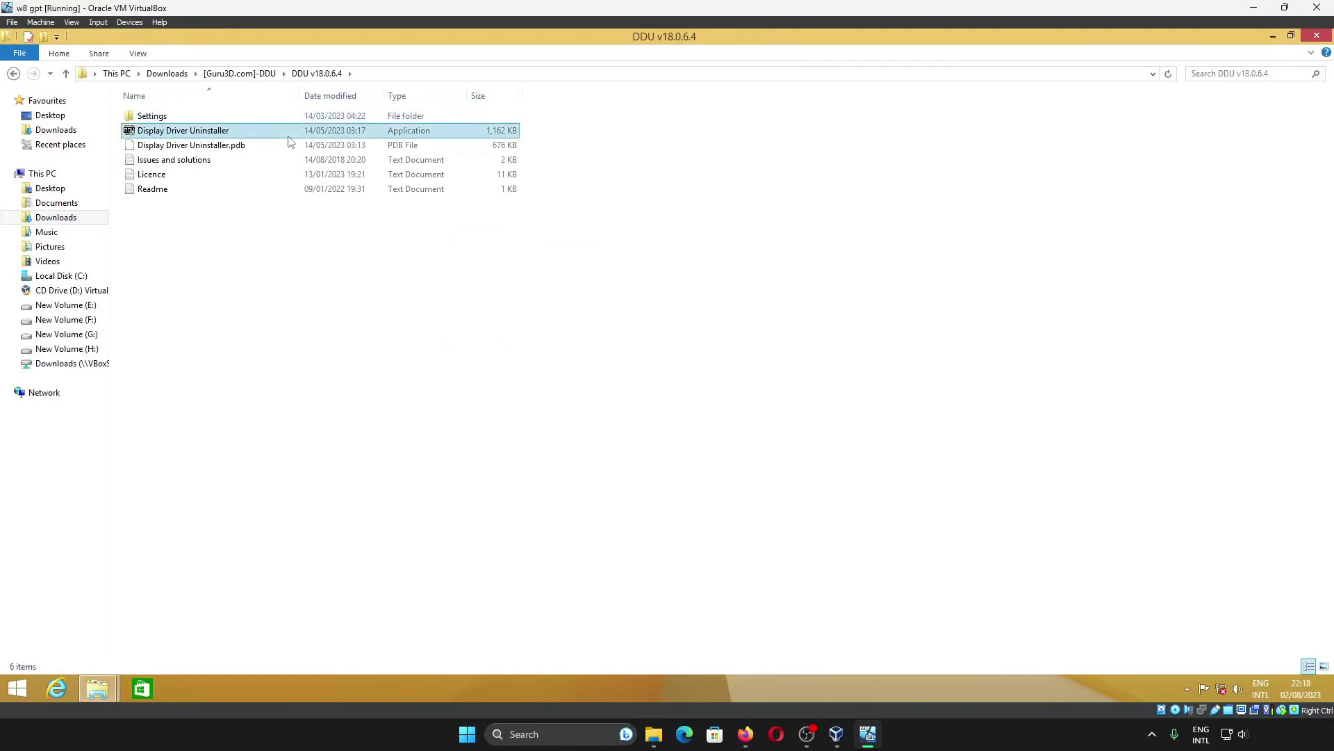
{"action": "left_click", "coordinate": [722, 391]}
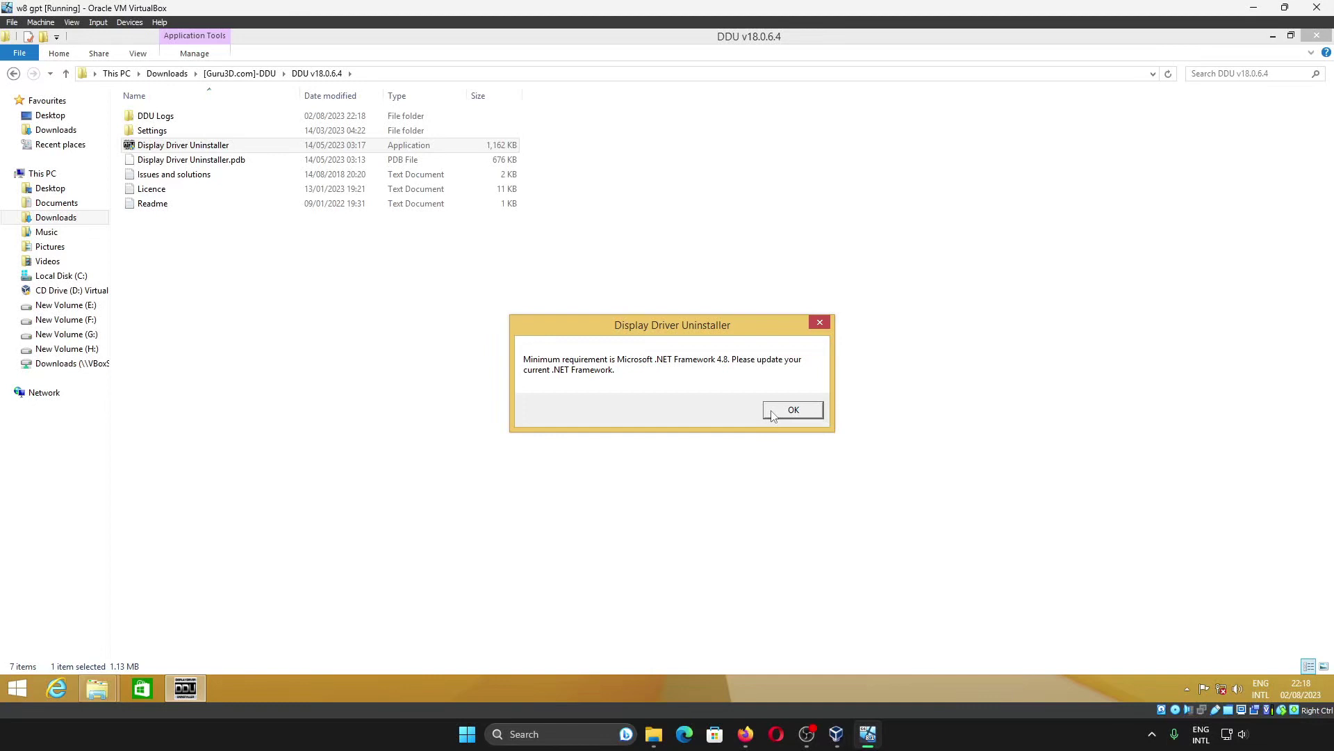
{"action": "left_click", "coordinate": [773, 412]}
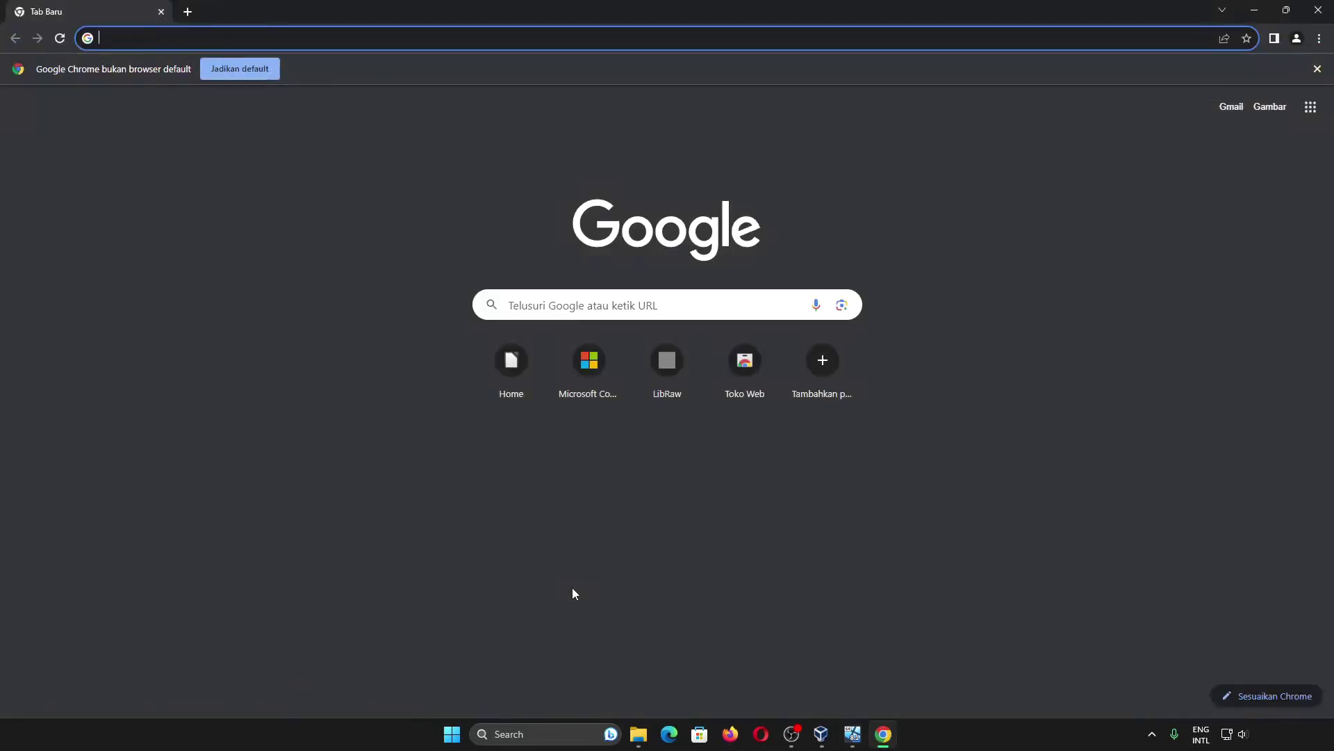
- Switch to Chrome on the host and search the web for ".net desktop runtime 4.8"
{"action": "type", "text": ".net "}
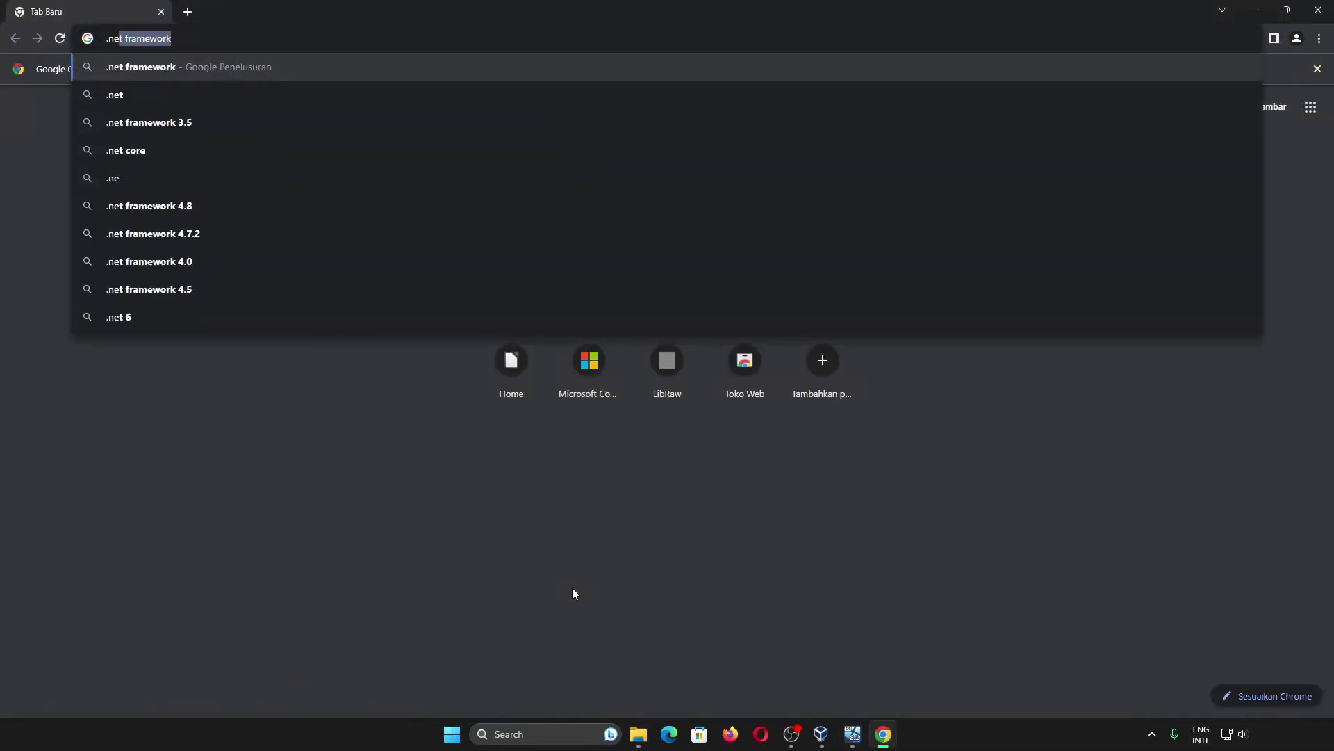
{"action": "type", "text": "desktop"}
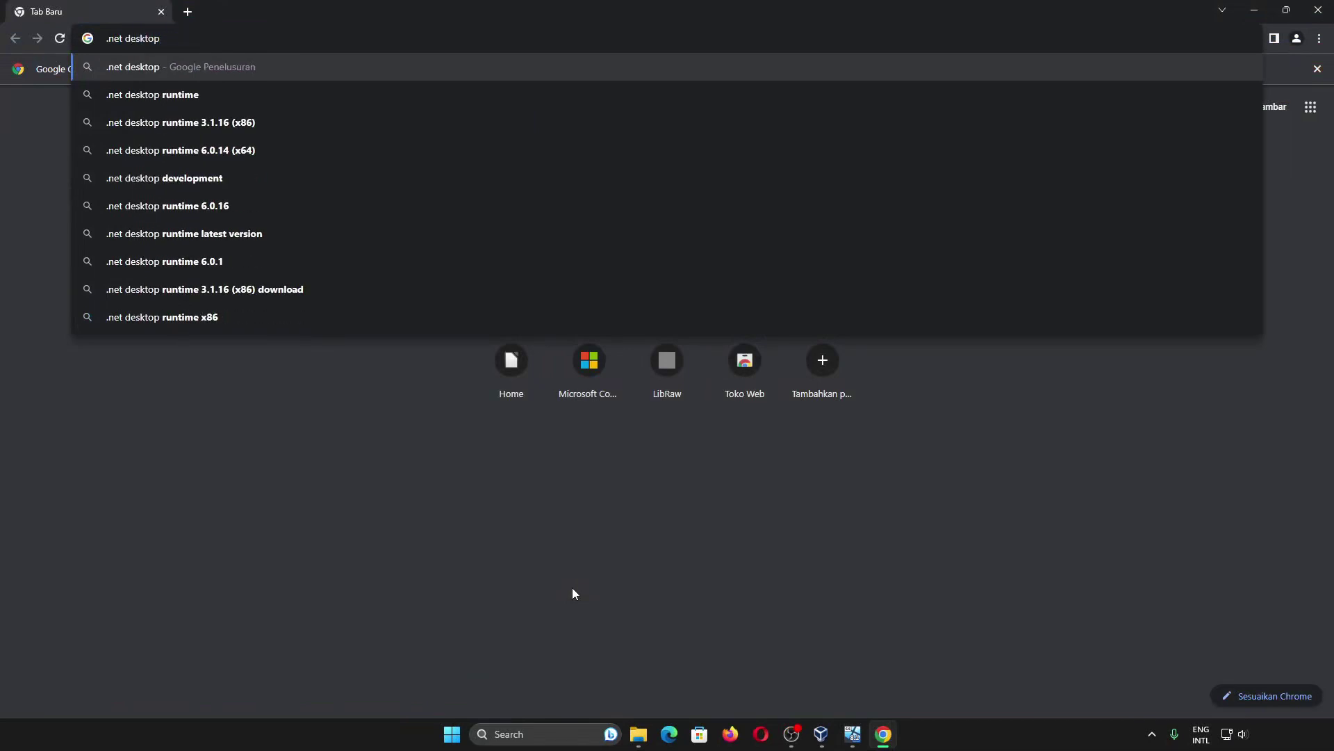
{"action": "key", "text": "Down"}
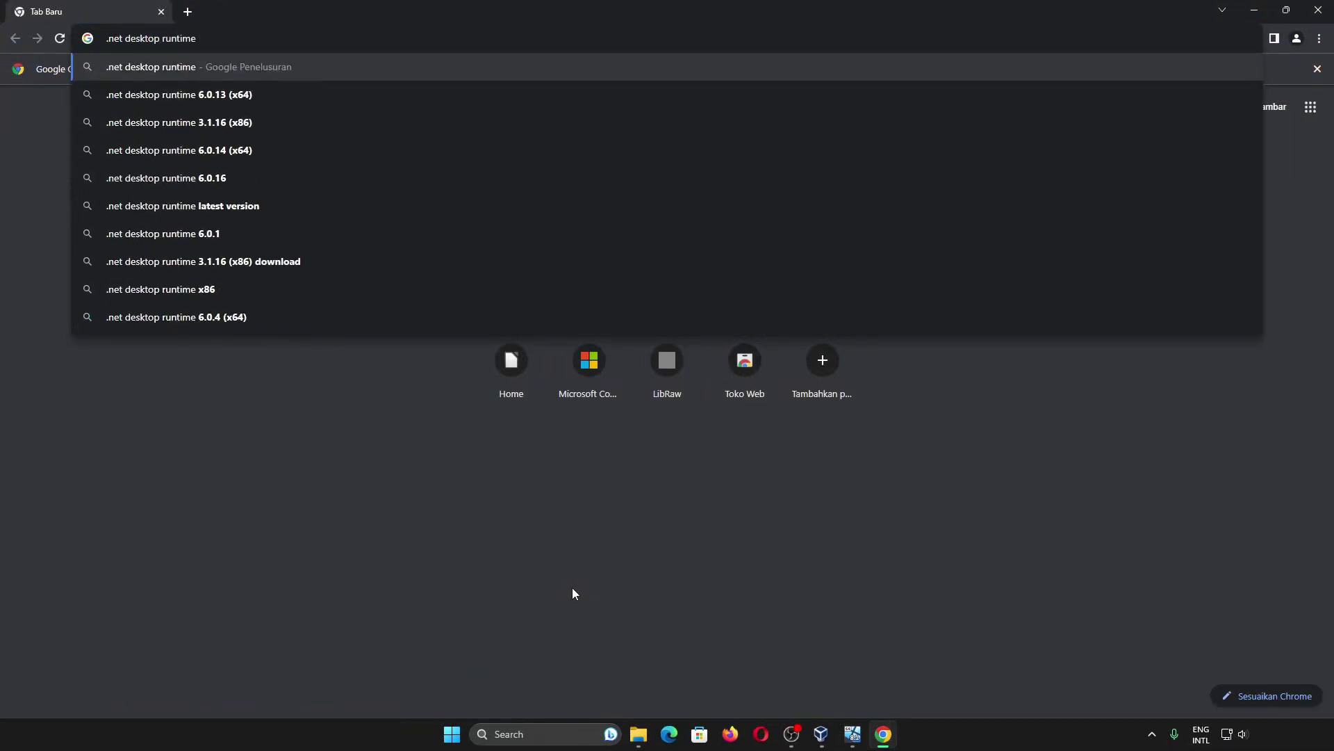
{"action": "type", "text": "4.8"}
{"action": "key", "text": "Return"}
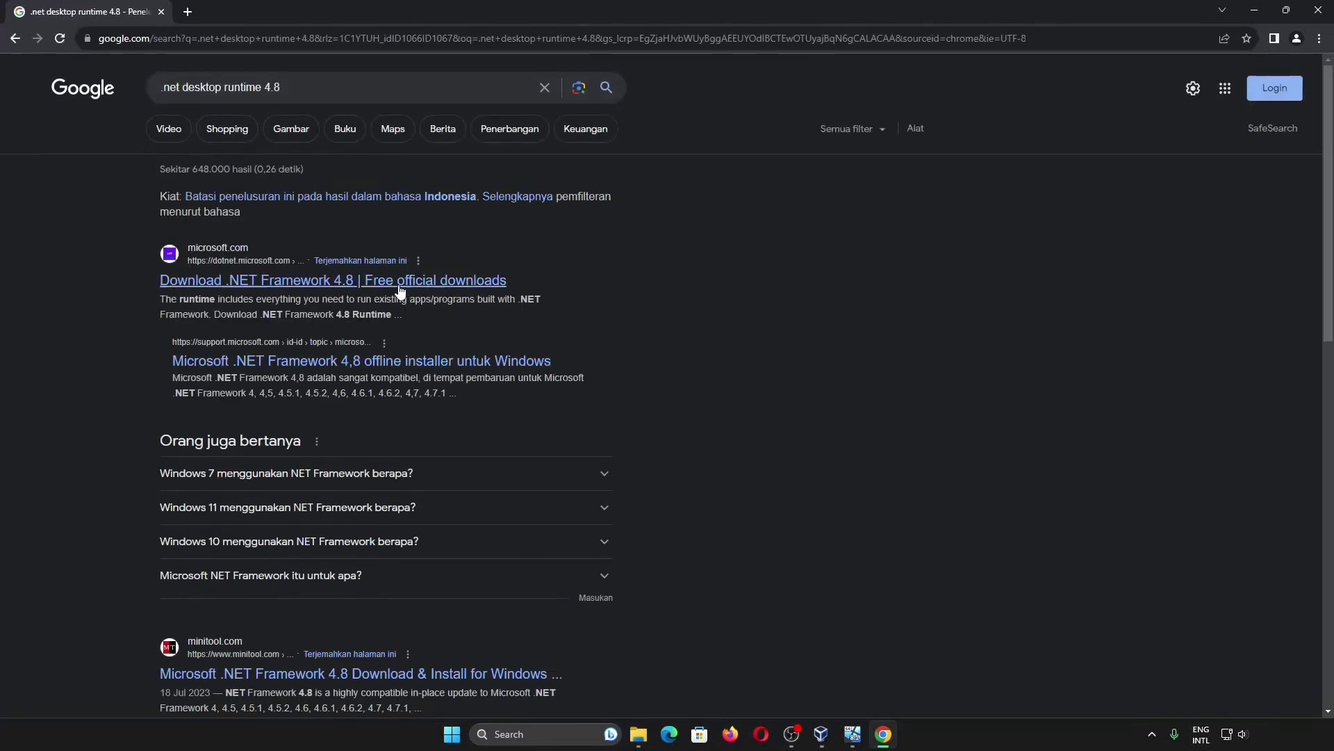
- Download the .NET Framework 4.8 runtime offline installer from Microsoft's official download page and check the download's progress
{"action": "left_click", "coordinate": [398, 285]}
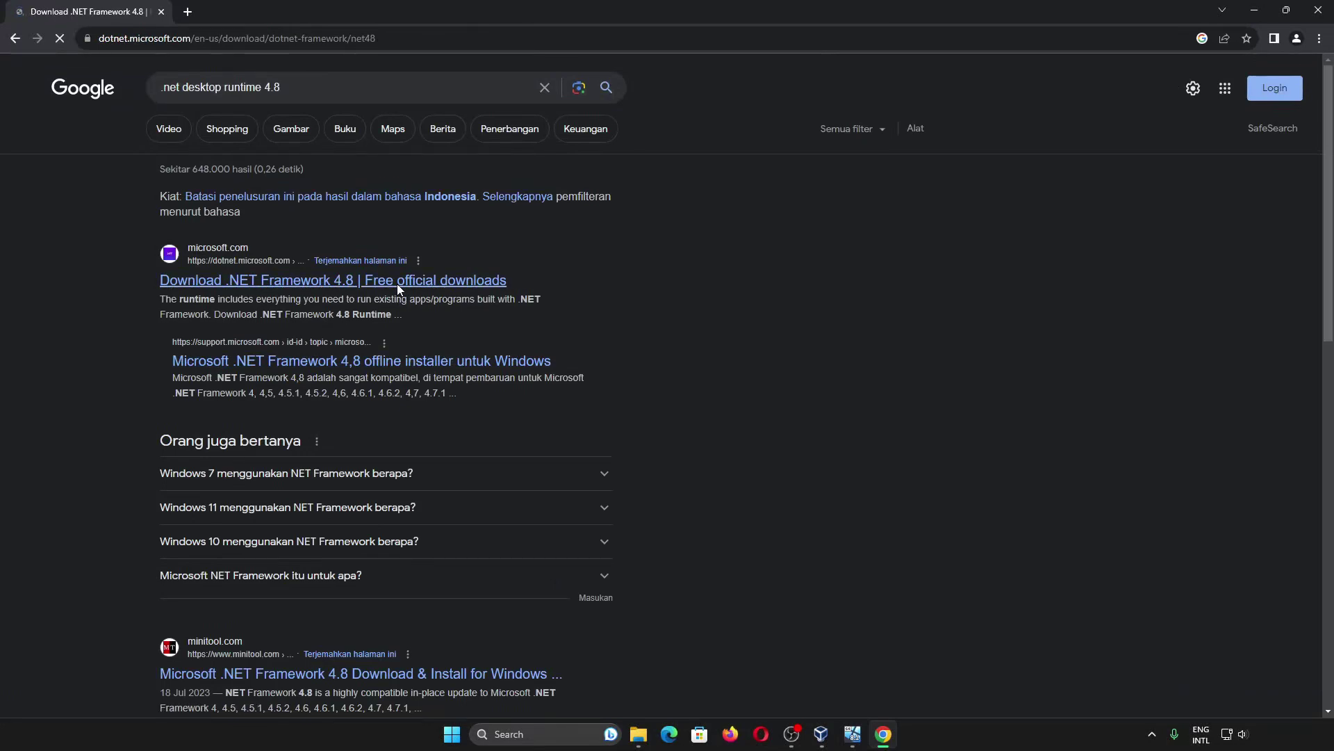
{"action": "scroll", "coordinate": [406, 286], "scroll_direction": "down", "scroll_amount": 4}
{"action": "scroll", "coordinate": [406, 287], "scroll_direction": "down", "scroll_amount": 2}
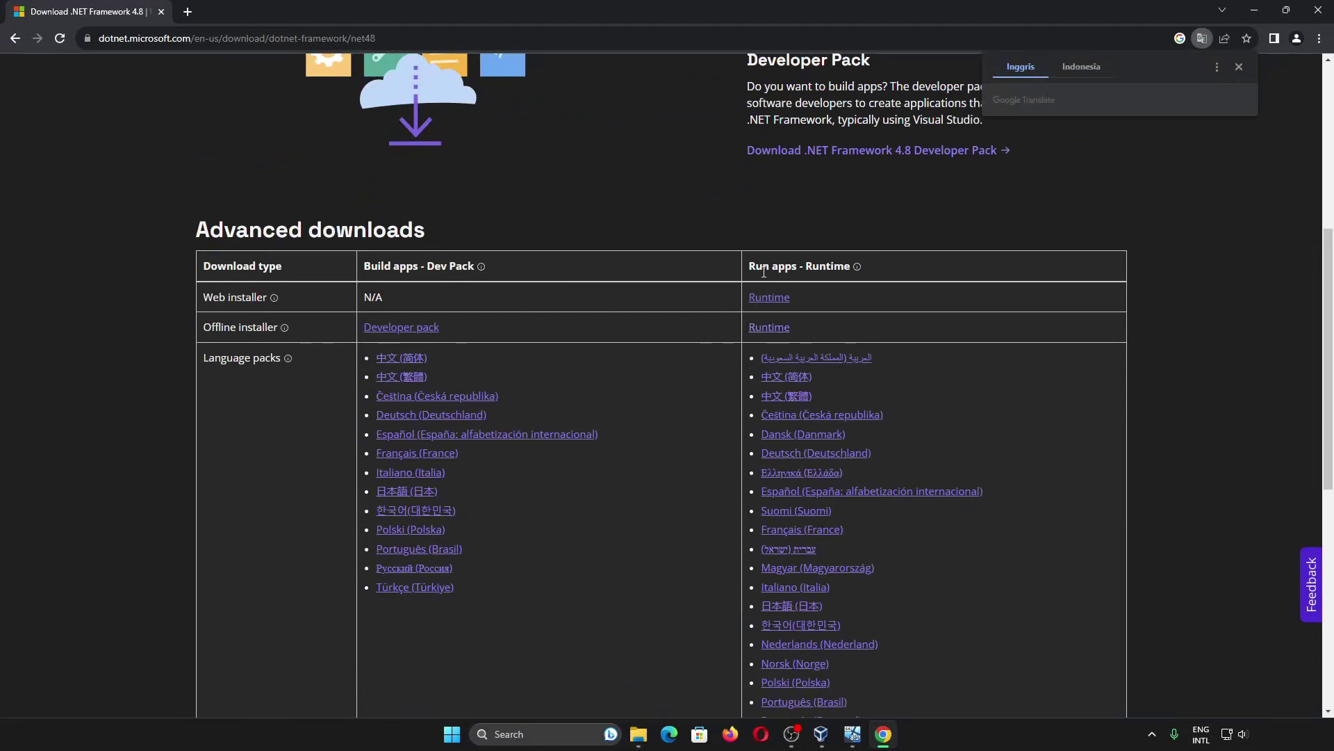
{"action": "mouse_move", "coordinate": [859, 271]}
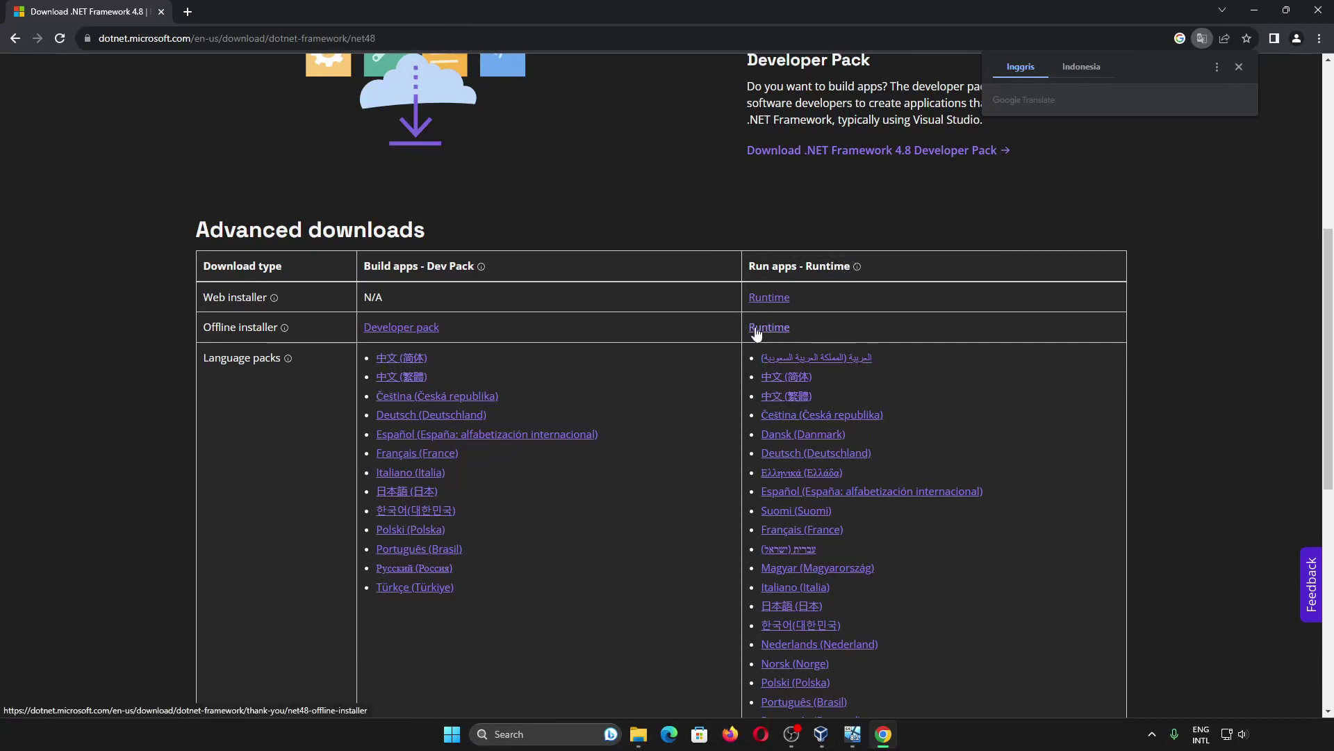
{"action": "left_click", "coordinate": [756, 328]}
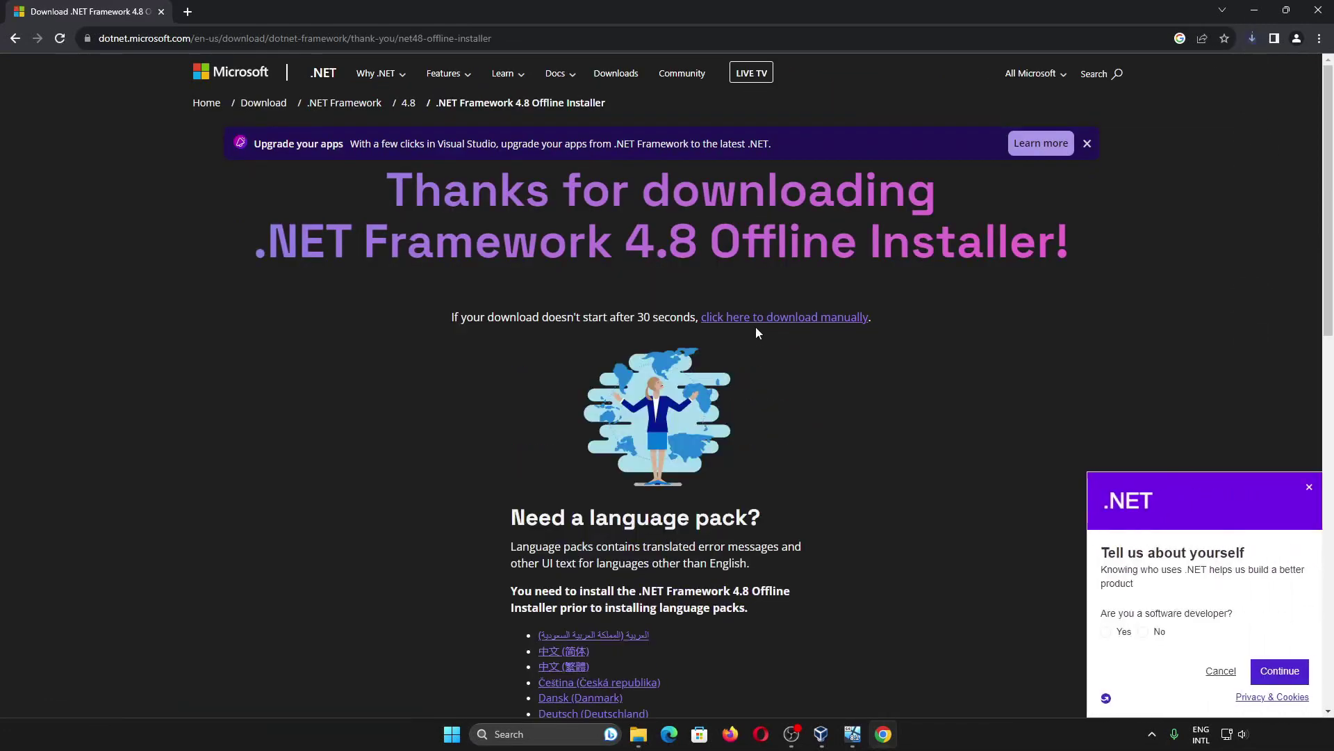
{"action": "left_click", "coordinate": [1253, 38]}
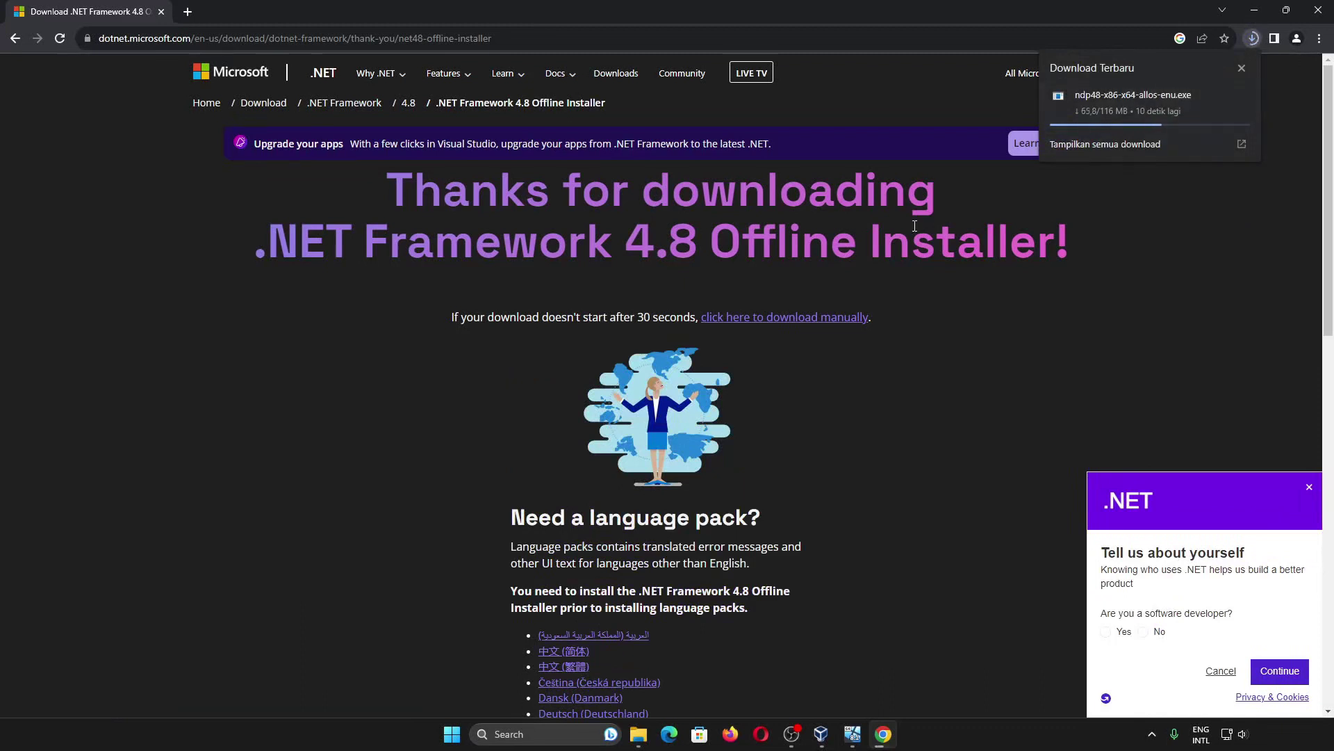
- Switch to the virtual machine, copy ndp48-x86-x64-allos-enu from the shared Z: drive into local Downloads, and run it with permission to make changes
{"action": "key", "text": "alt+Tab"}
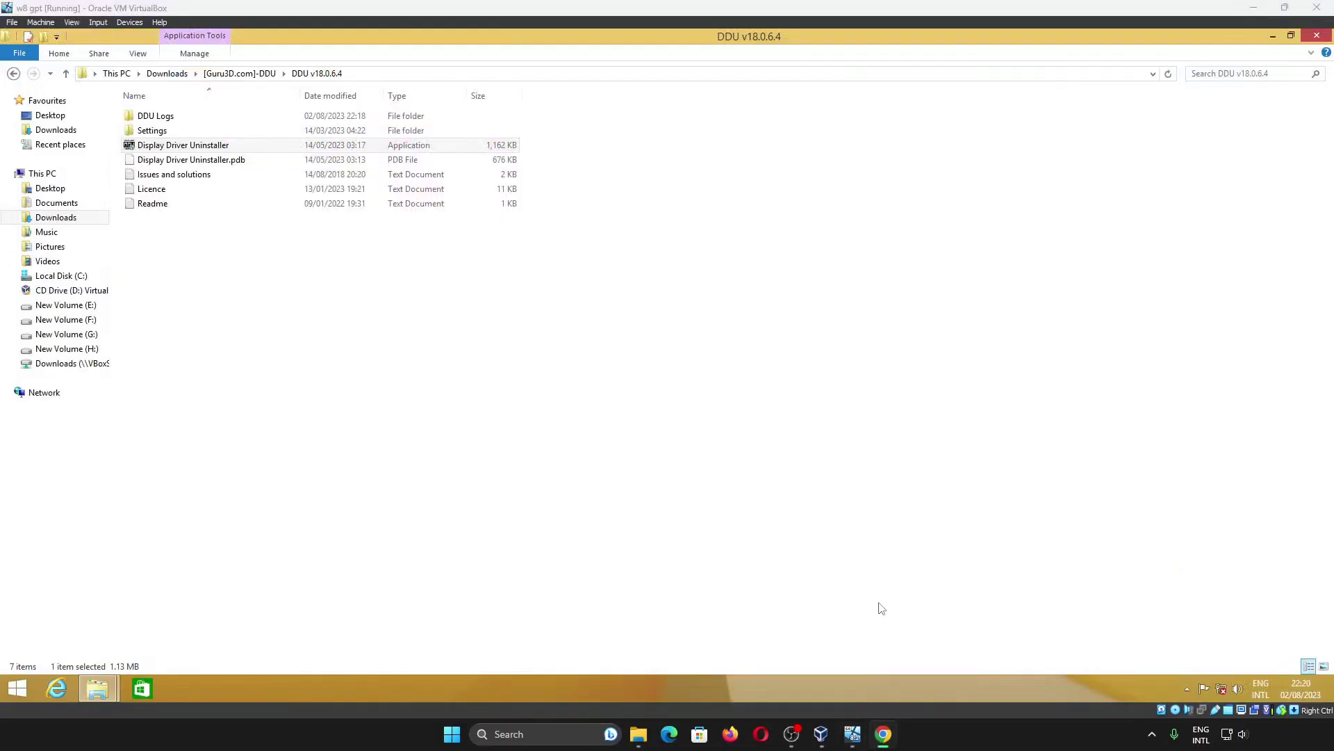
{"action": "left_click", "coordinate": [76, 362]}
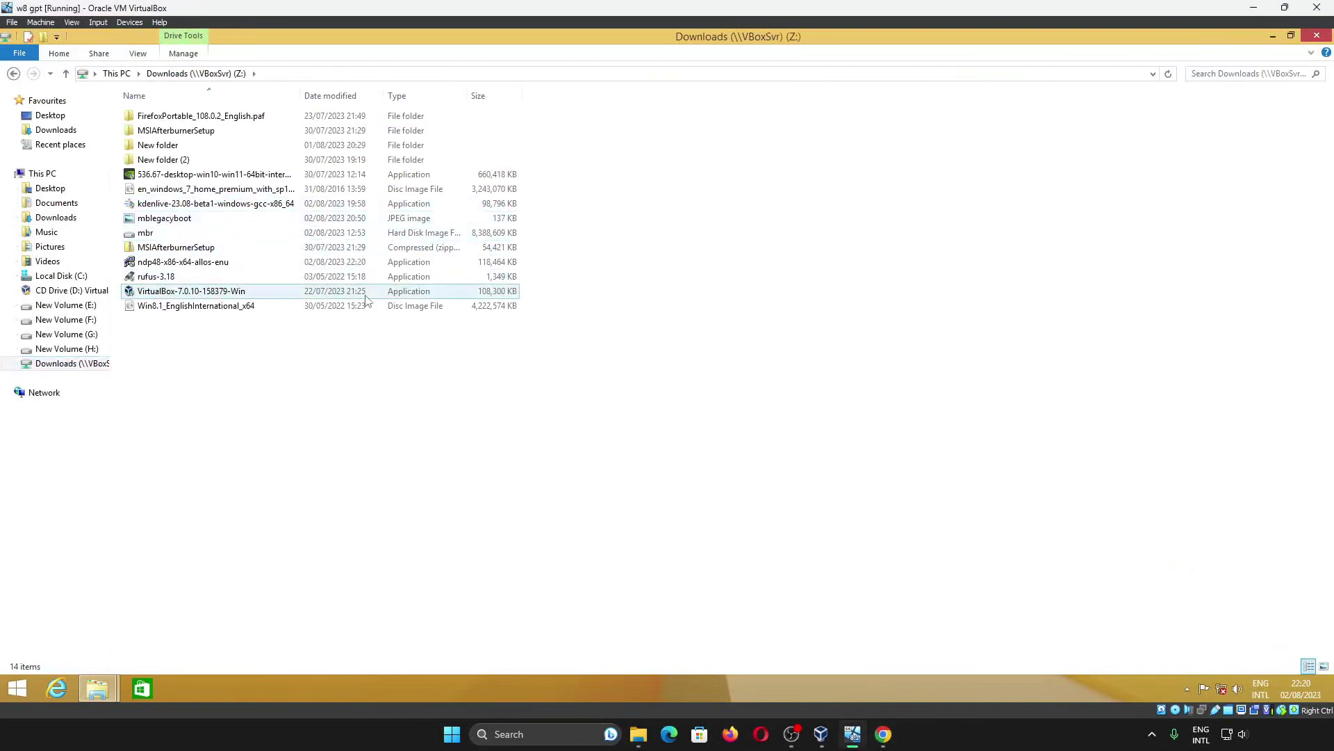
{"action": "left_click", "coordinate": [56, 130]}
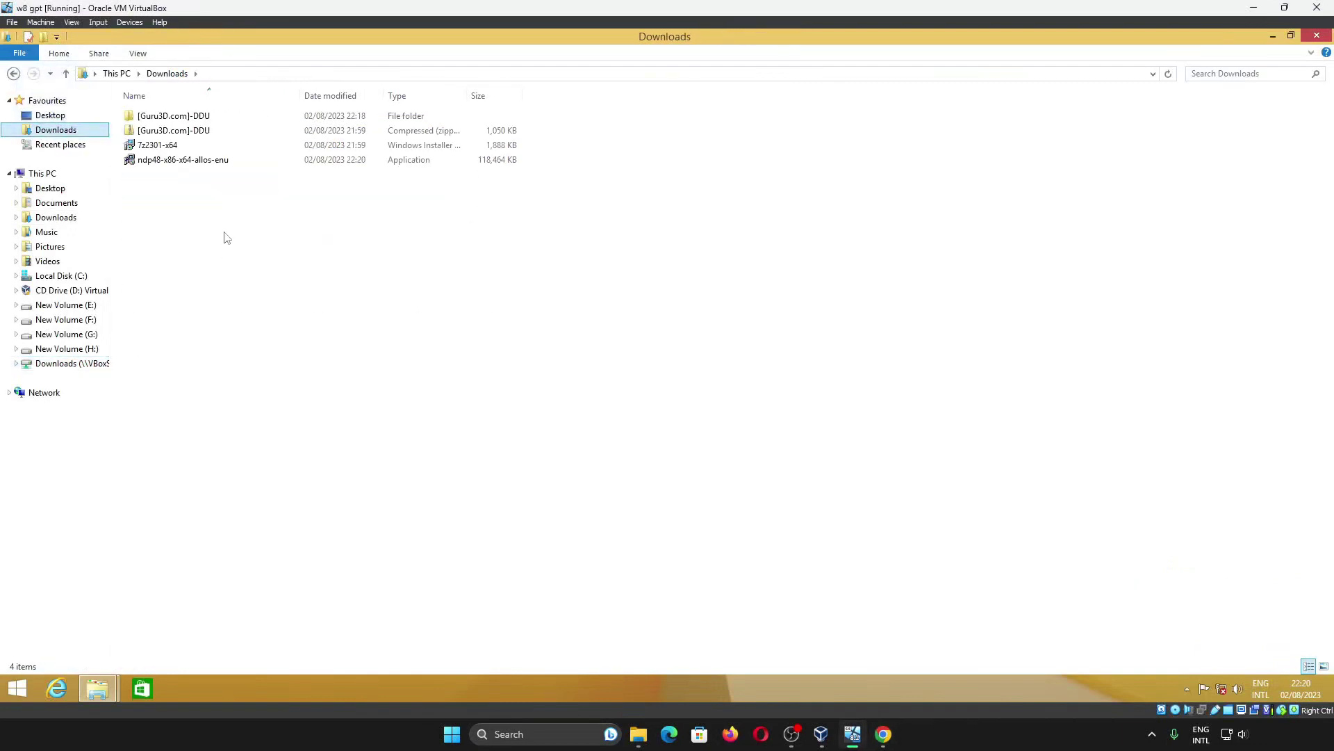
{"action": "double_click", "coordinate": [199, 161]}
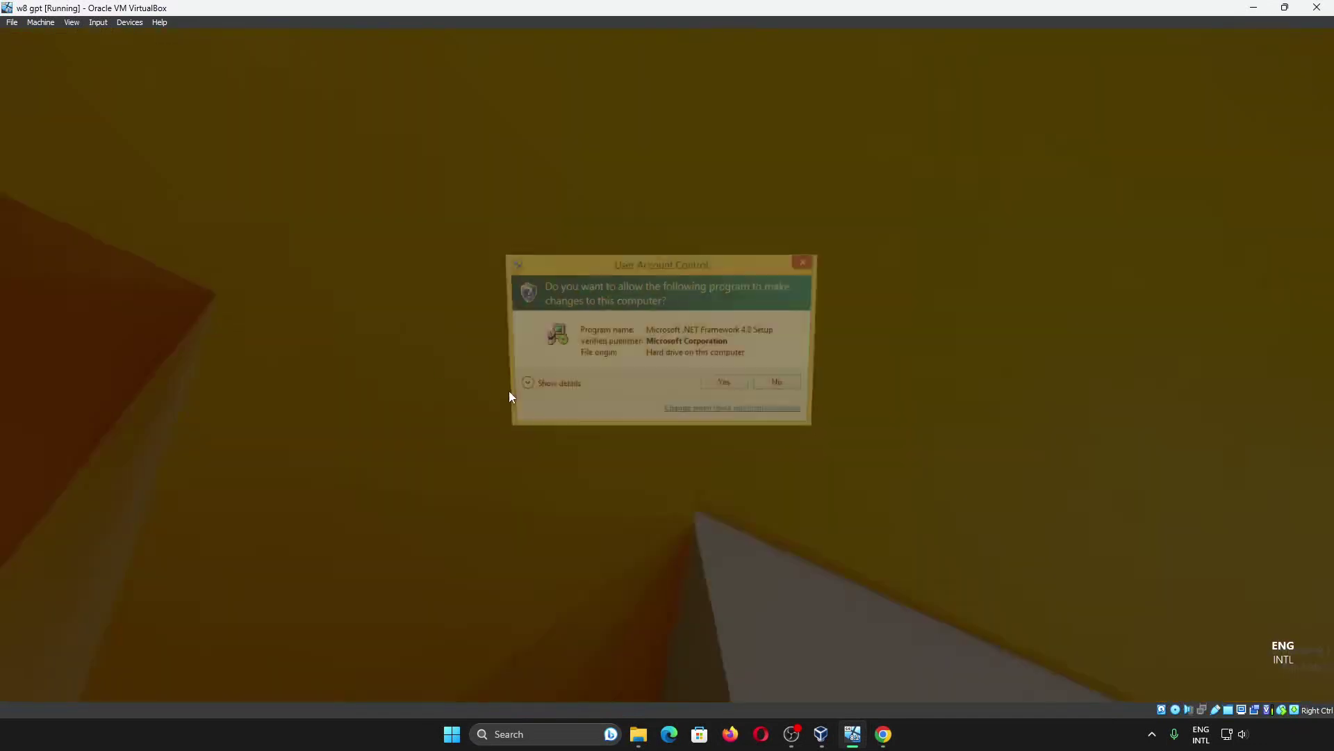
{"action": "left_click", "coordinate": [739, 387]}
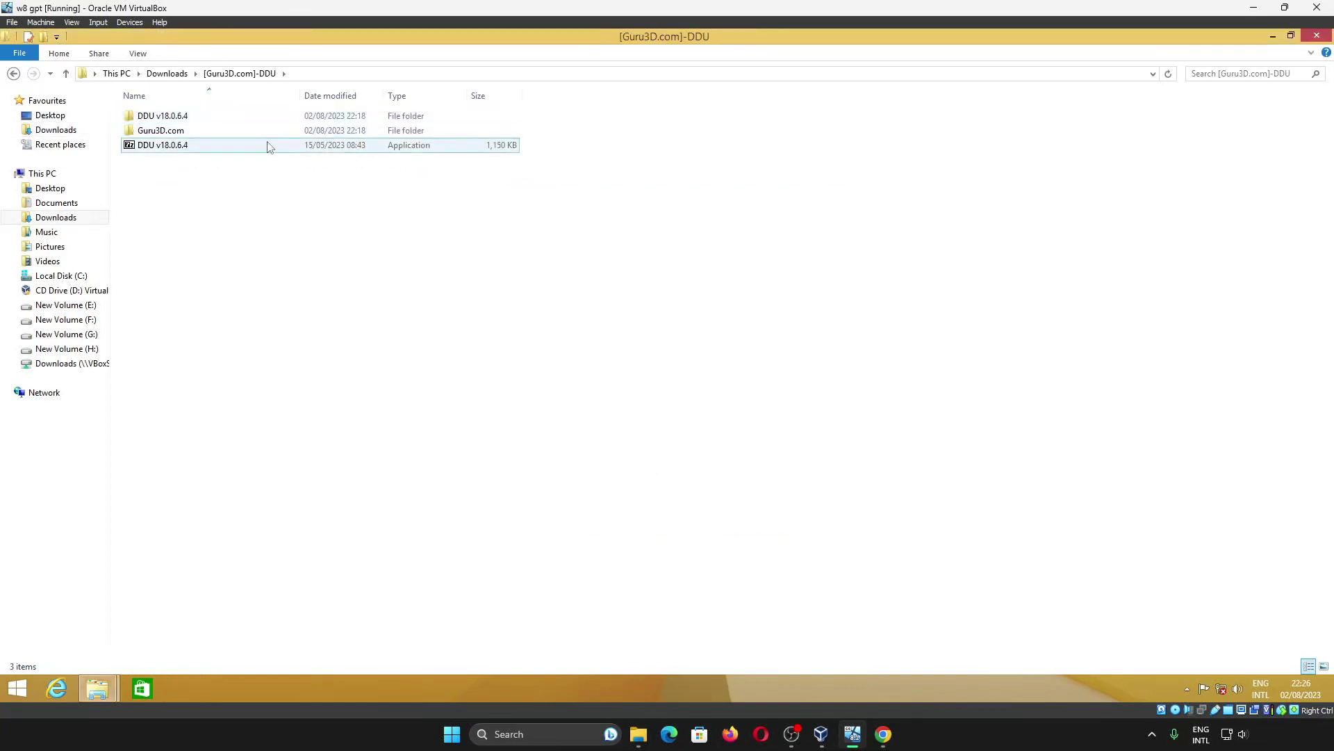
- Extract the DDU v18.0.6.4 self-extracting archive again to the suggested location and open the DDU v18.0.6.4 folder
{"action": "double_click", "coordinate": [268, 146]}
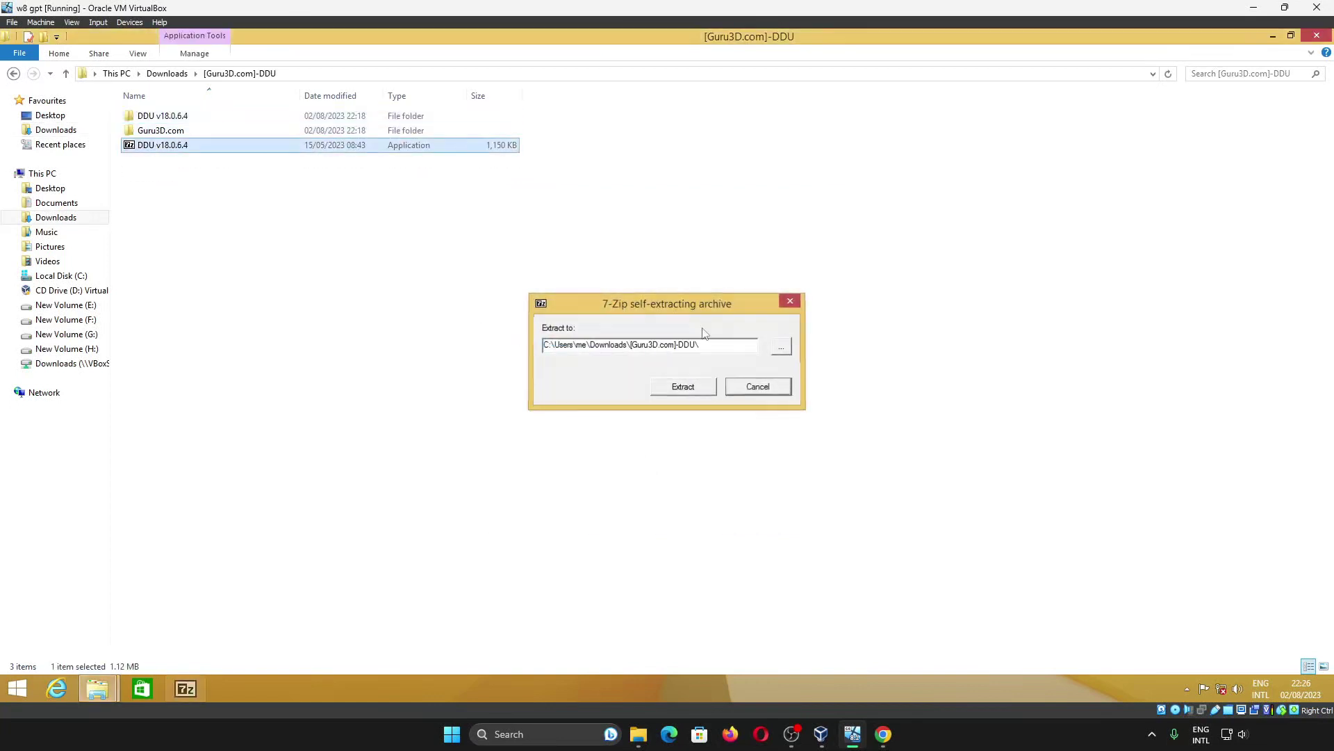
{"action": "left_click", "coordinate": [683, 386]}
{"action": "double_click", "coordinate": [402, 115]}
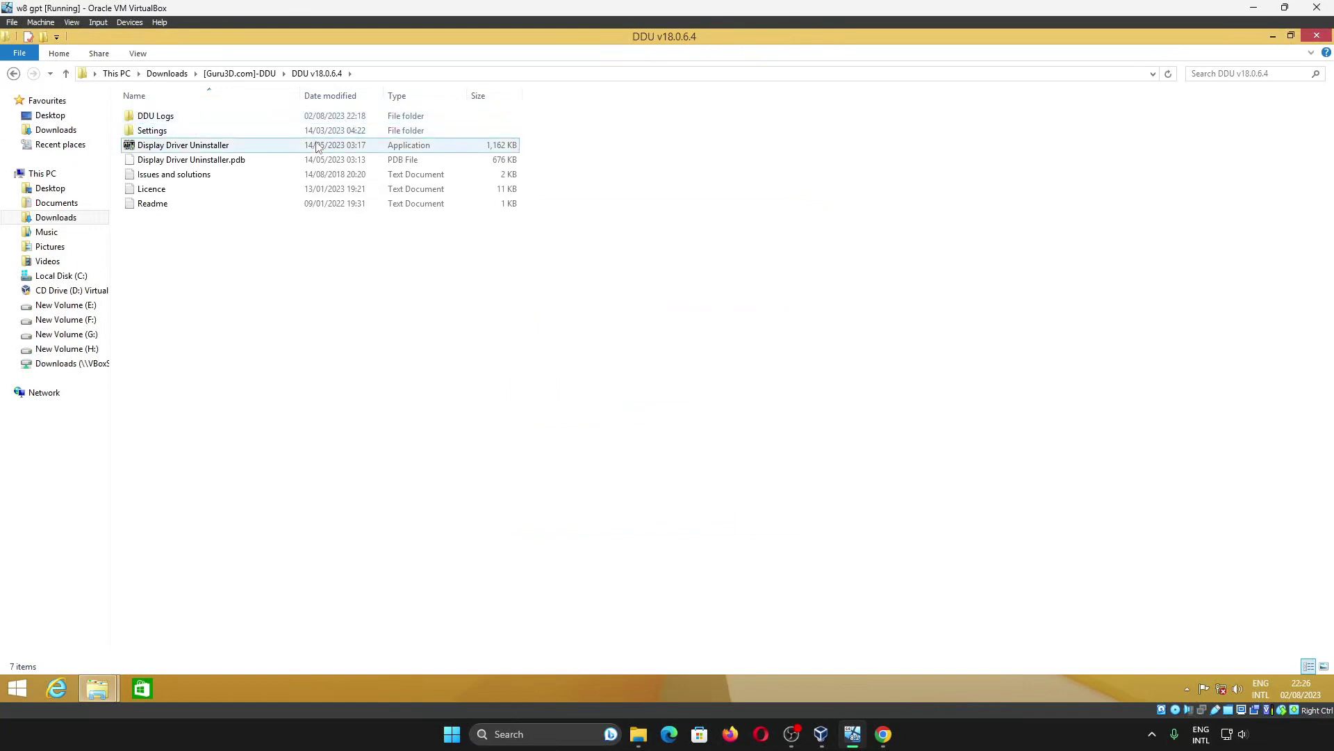
- Launch Display Driver Uninstaller with permission to make changes, keeping its default options and acknowledging the first-launch and Safe Mode notices
{"action": "double_click", "coordinate": [316, 145]}
{"action": "left_click", "coordinate": [719, 386]}
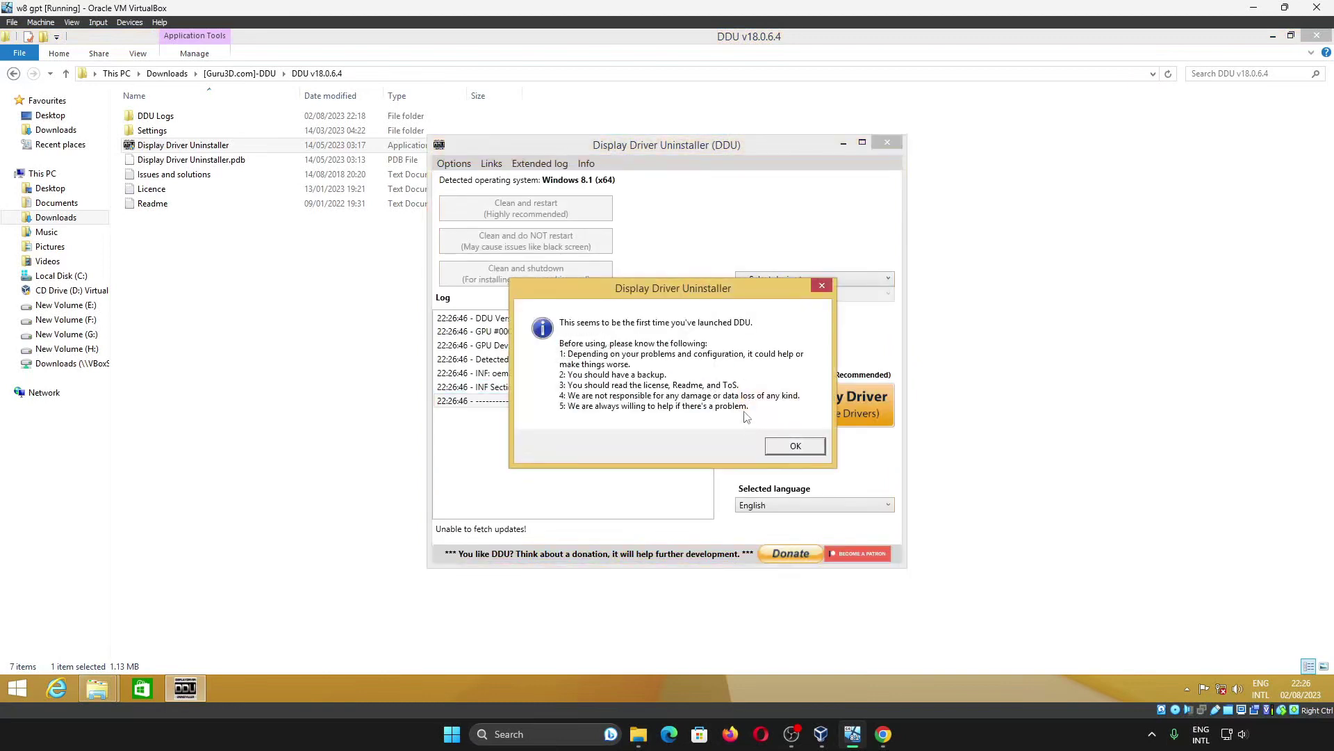
{"action": "left_click", "coordinate": [784, 448]}
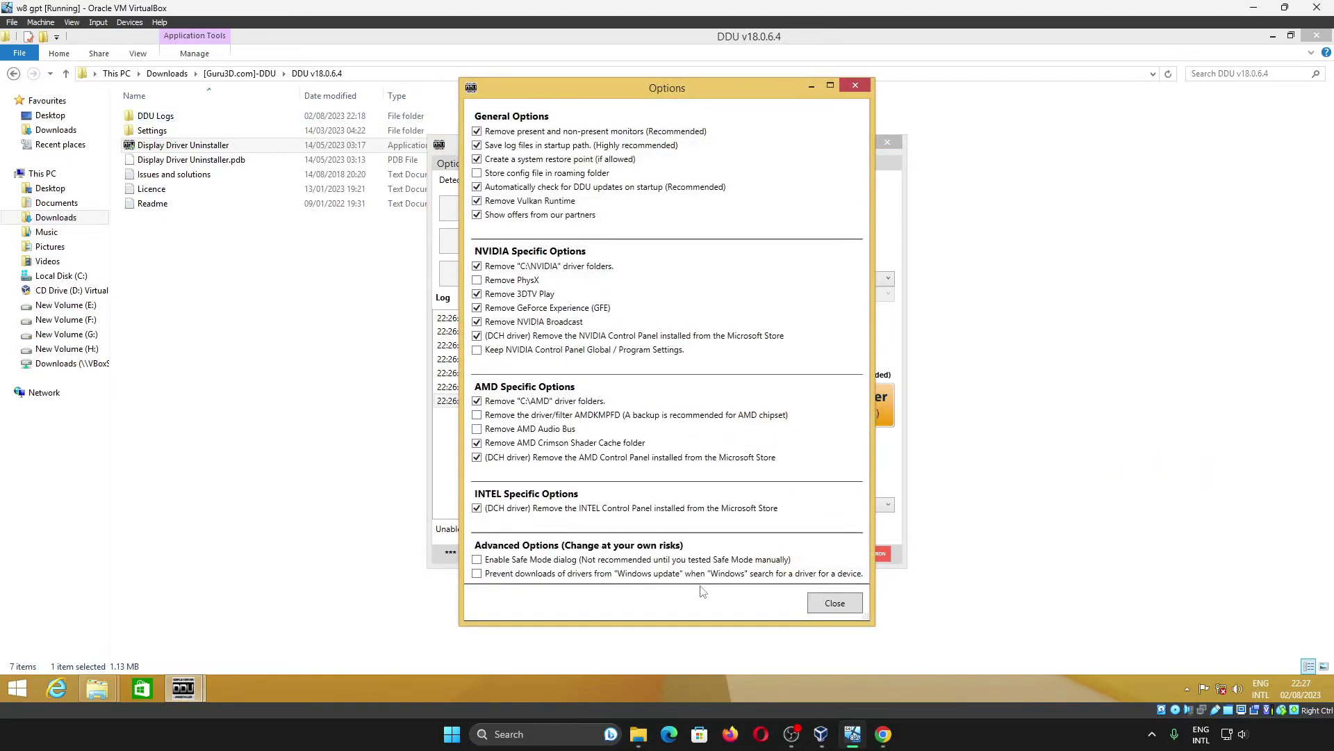
{"action": "left_click", "coordinate": [837, 605]}
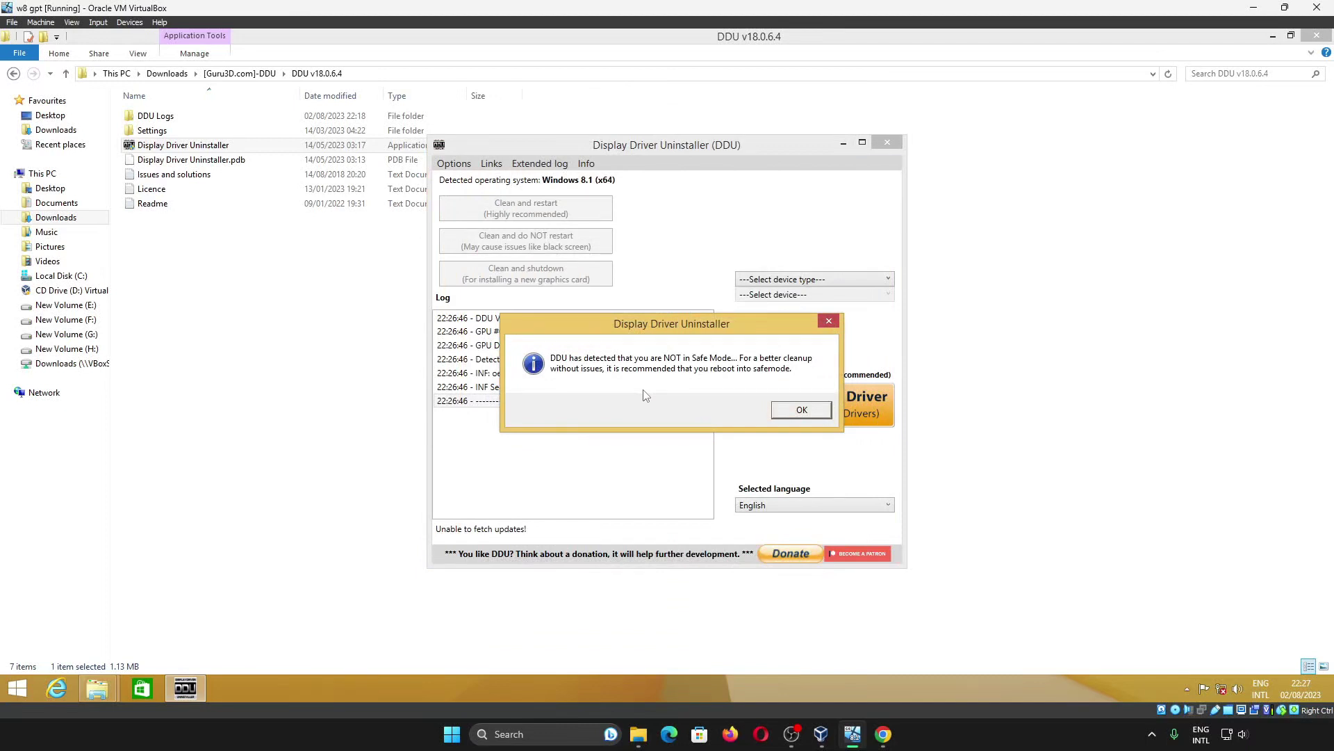
{"action": "left_click", "coordinate": [793, 412]}
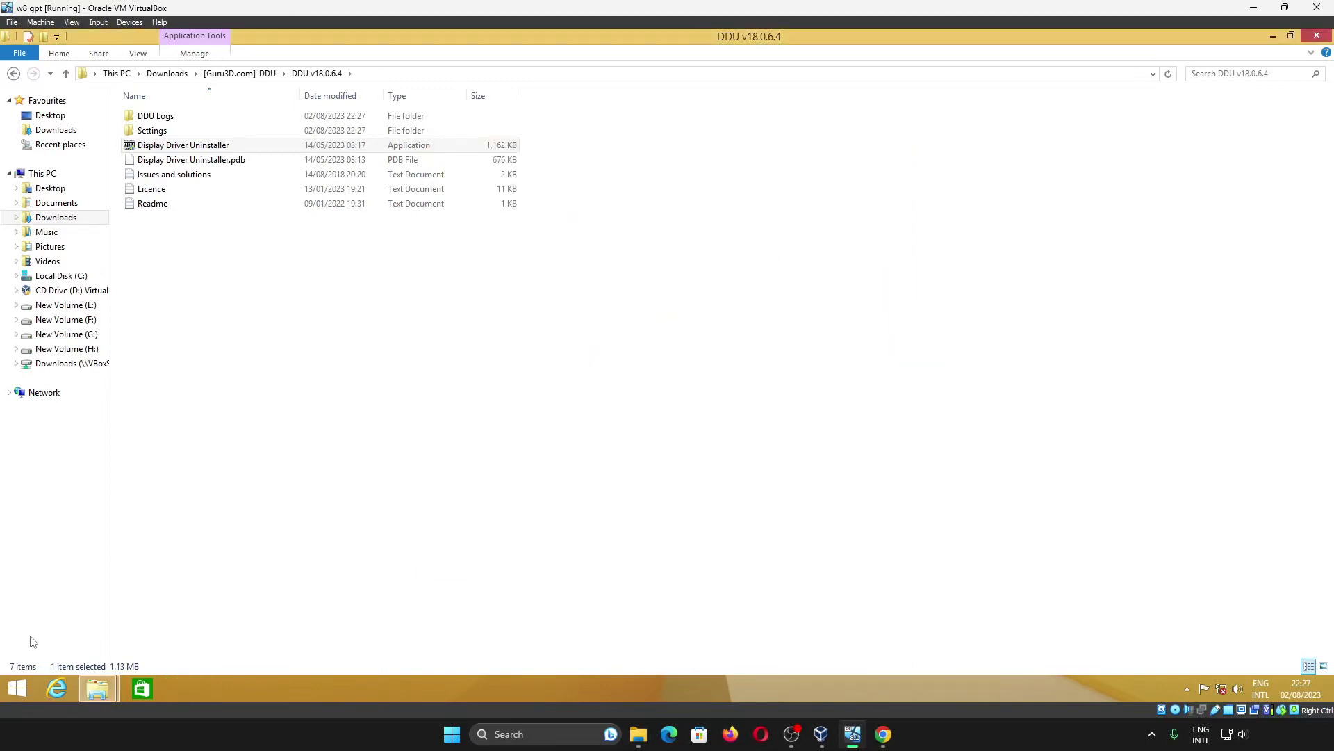
- Restart the Windows 8.1 virtual machine into the recovery environment's option menu
{"action": "left_click", "coordinate": [19, 689]}
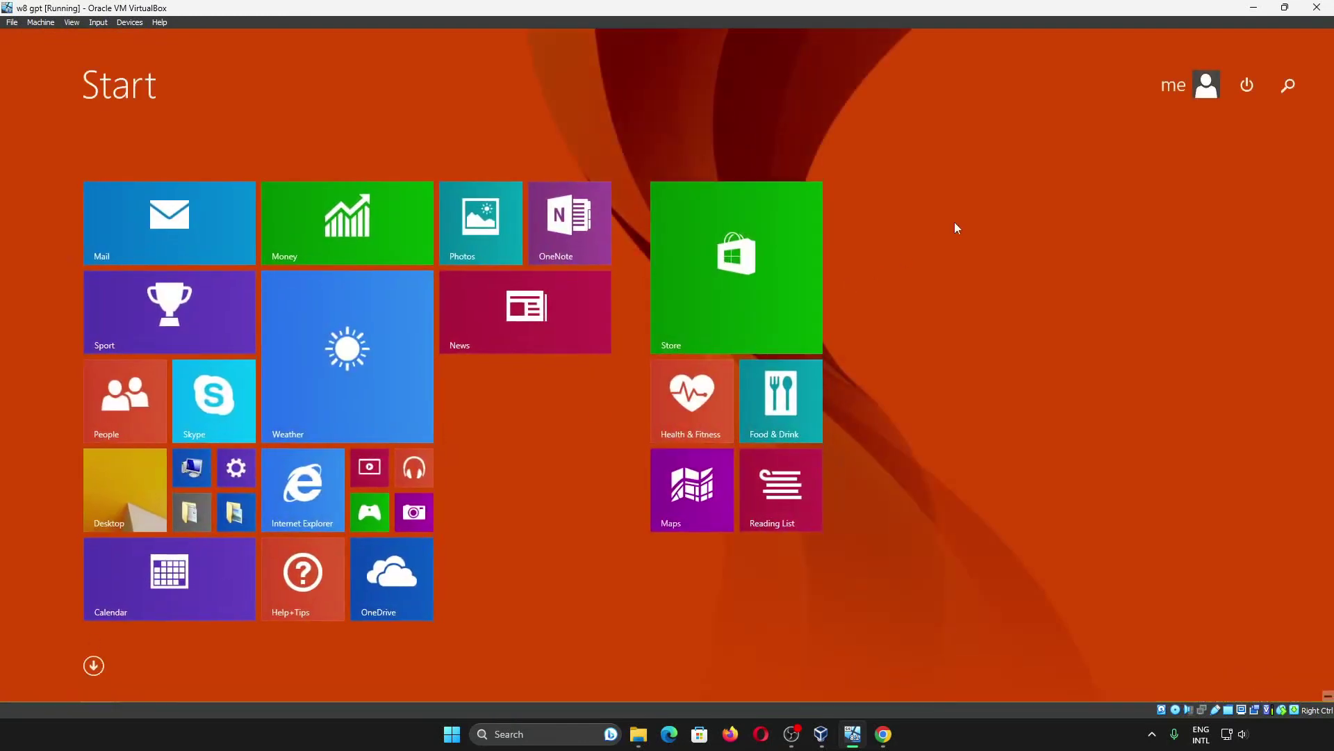
{"action": "left_click", "coordinate": [1256, 89]}
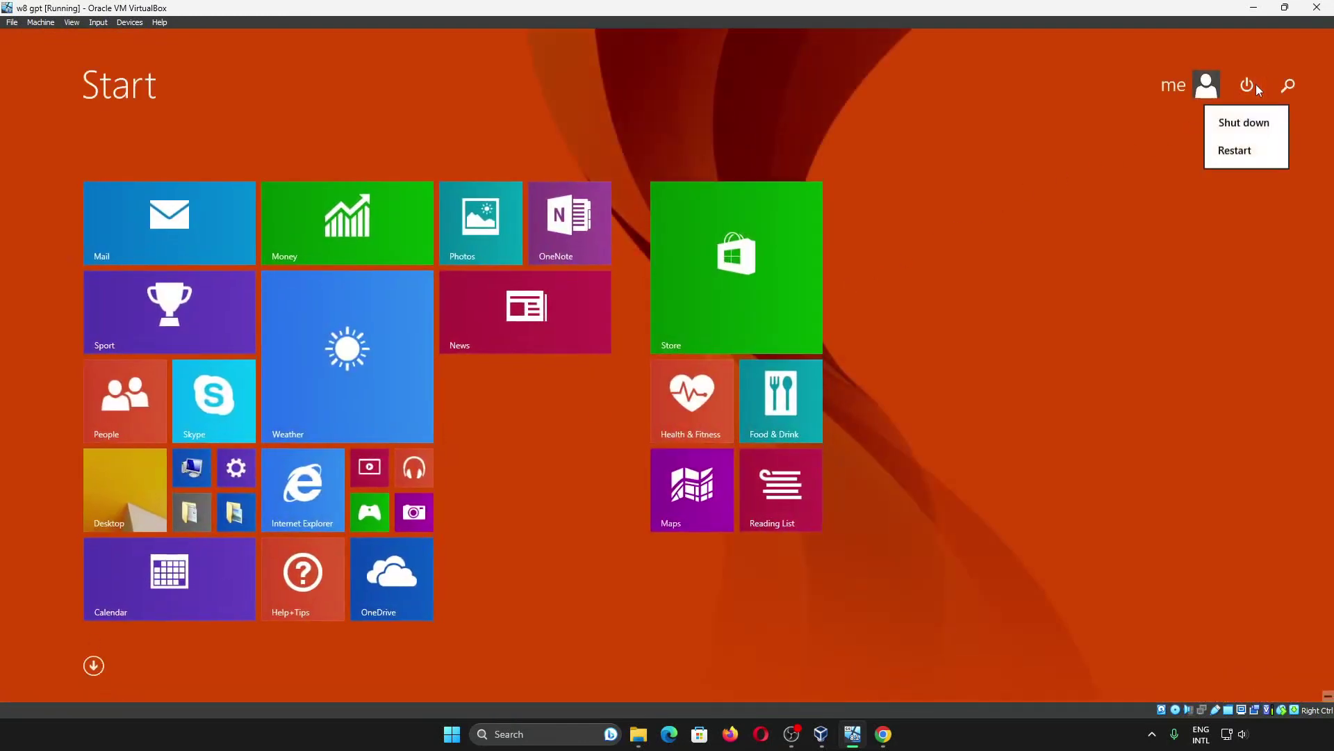
{"action": "left_click", "coordinate": [1239, 152]}
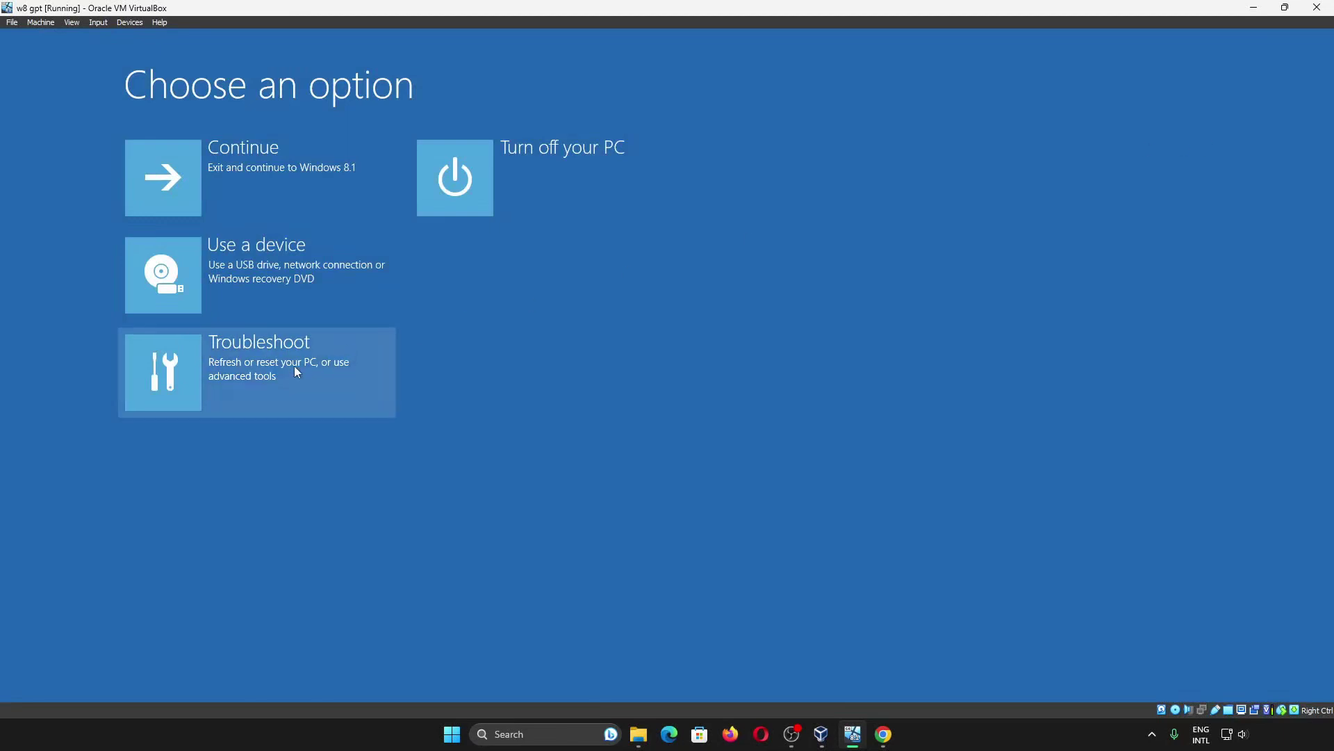
- Open Start-up Settings among the advanced troubleshooting options of the recovery environment
{"action": "left_click", "coordinate": [294, 366]}
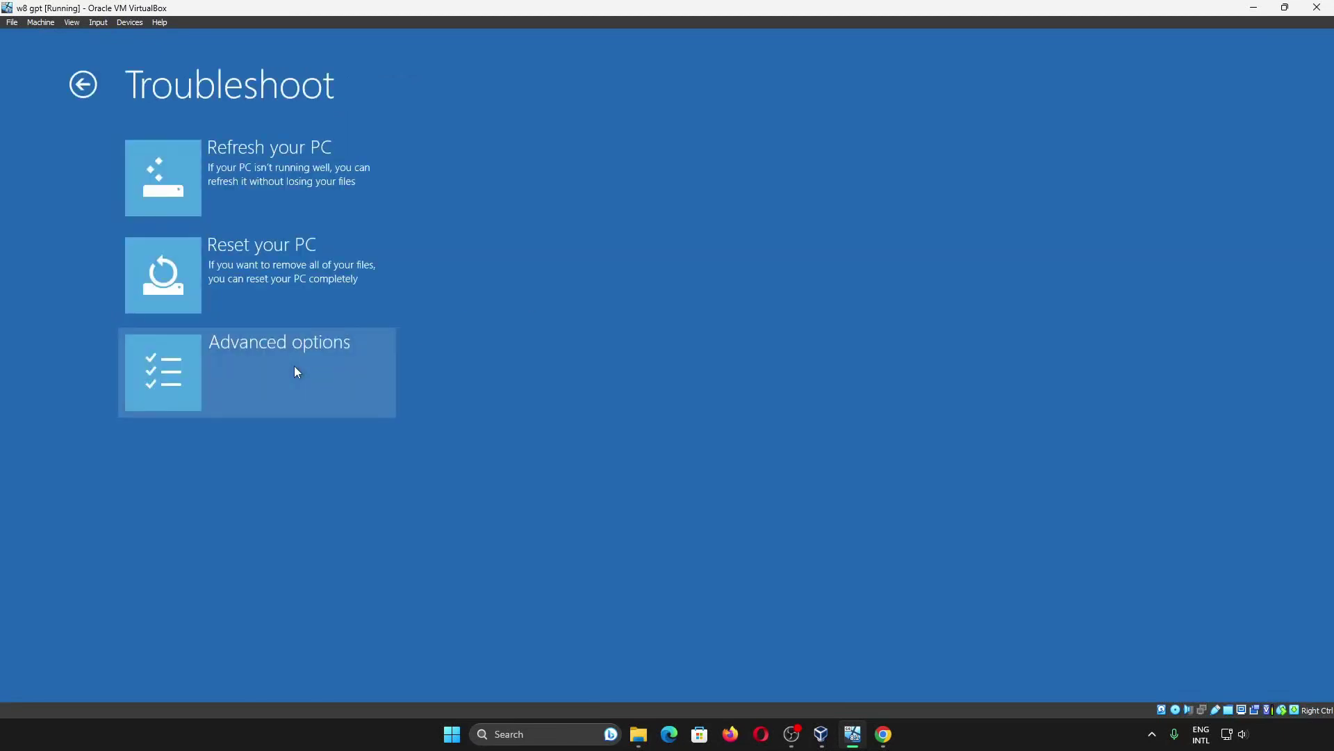
{"action": "left_click", "coordinate": [295, 368]}
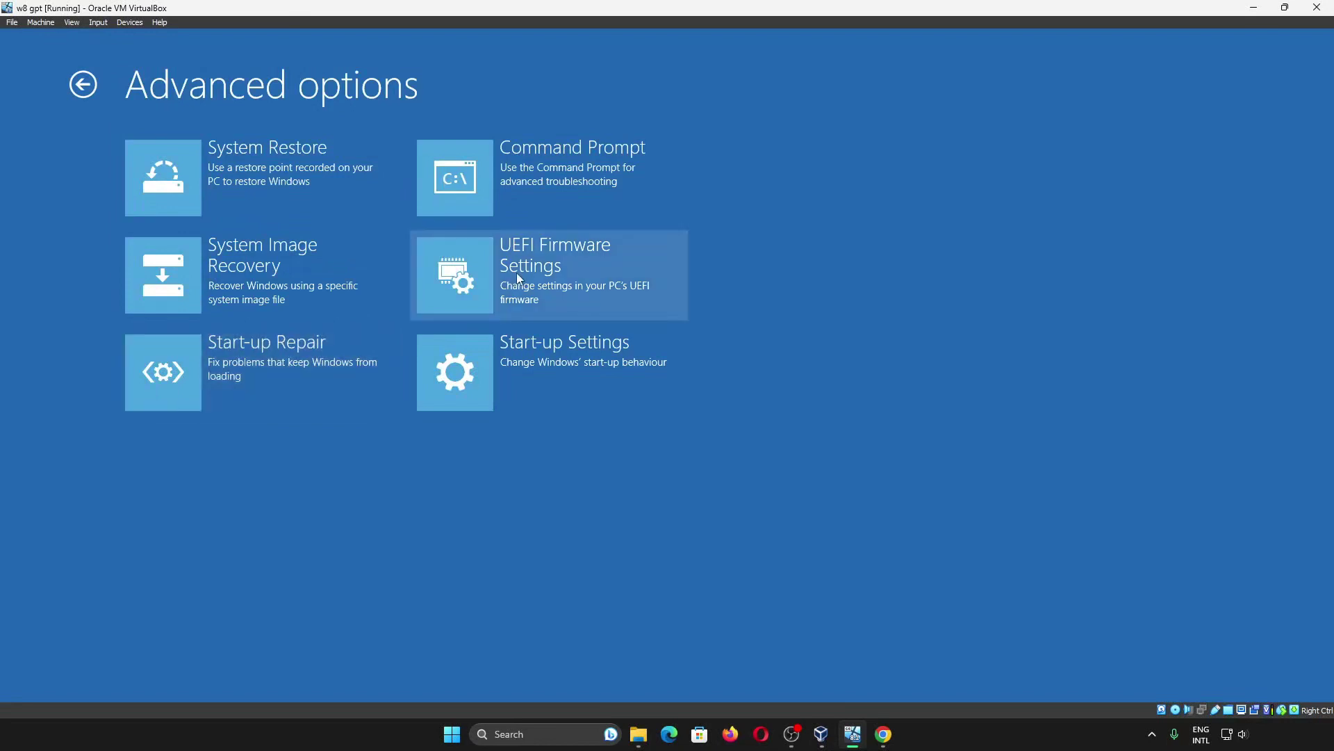
{"action": "left_click", "coordinate": [537, 378]}
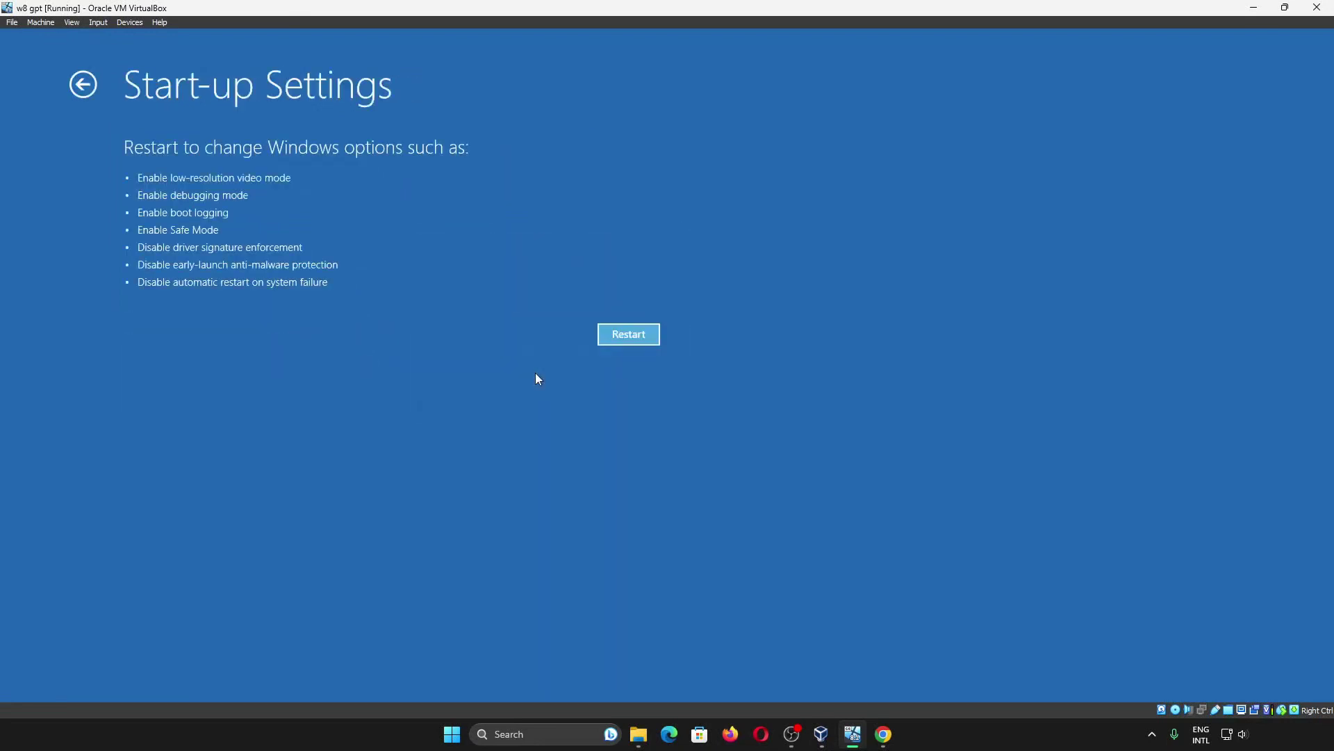
- Restart from Start-up Settings into plain Safe Mode without networking and close the Windows Help and Support window
{"action": "left_click", "coordinate": [620, 335]}
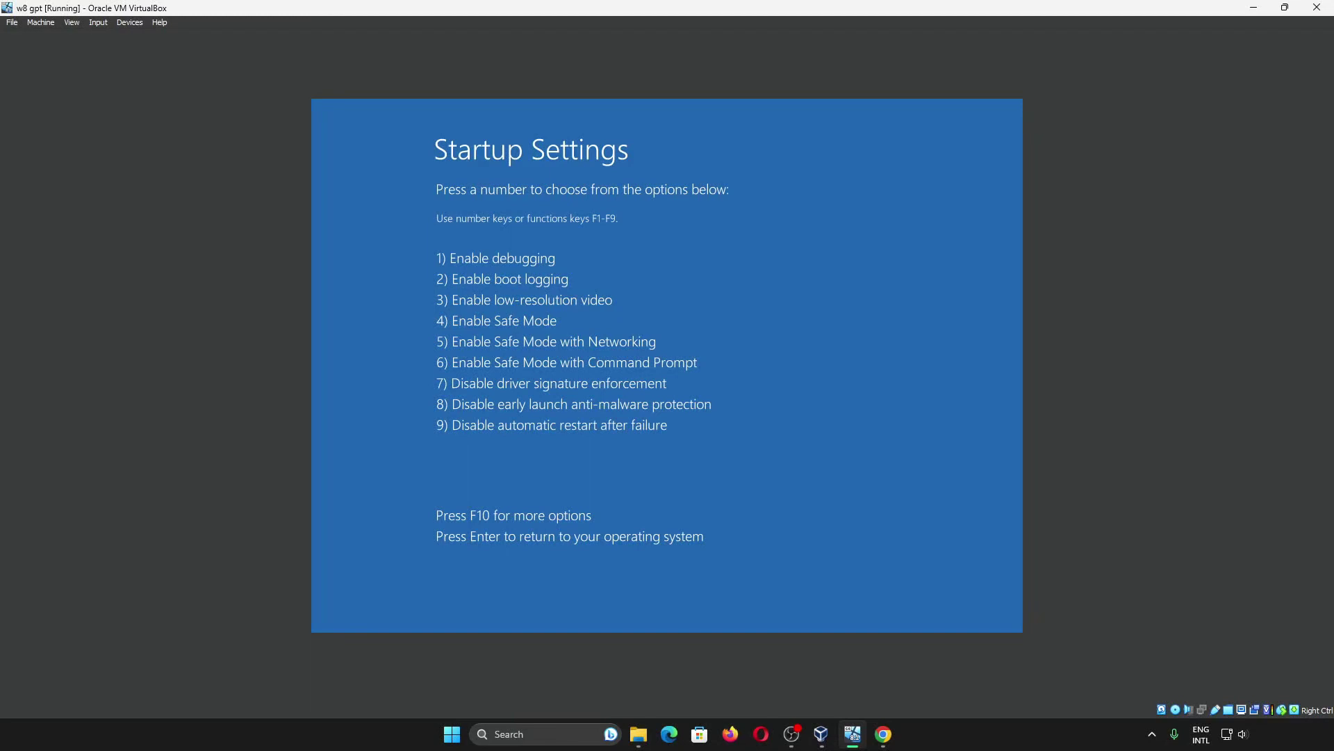
{"action": "key", "text": "4"}
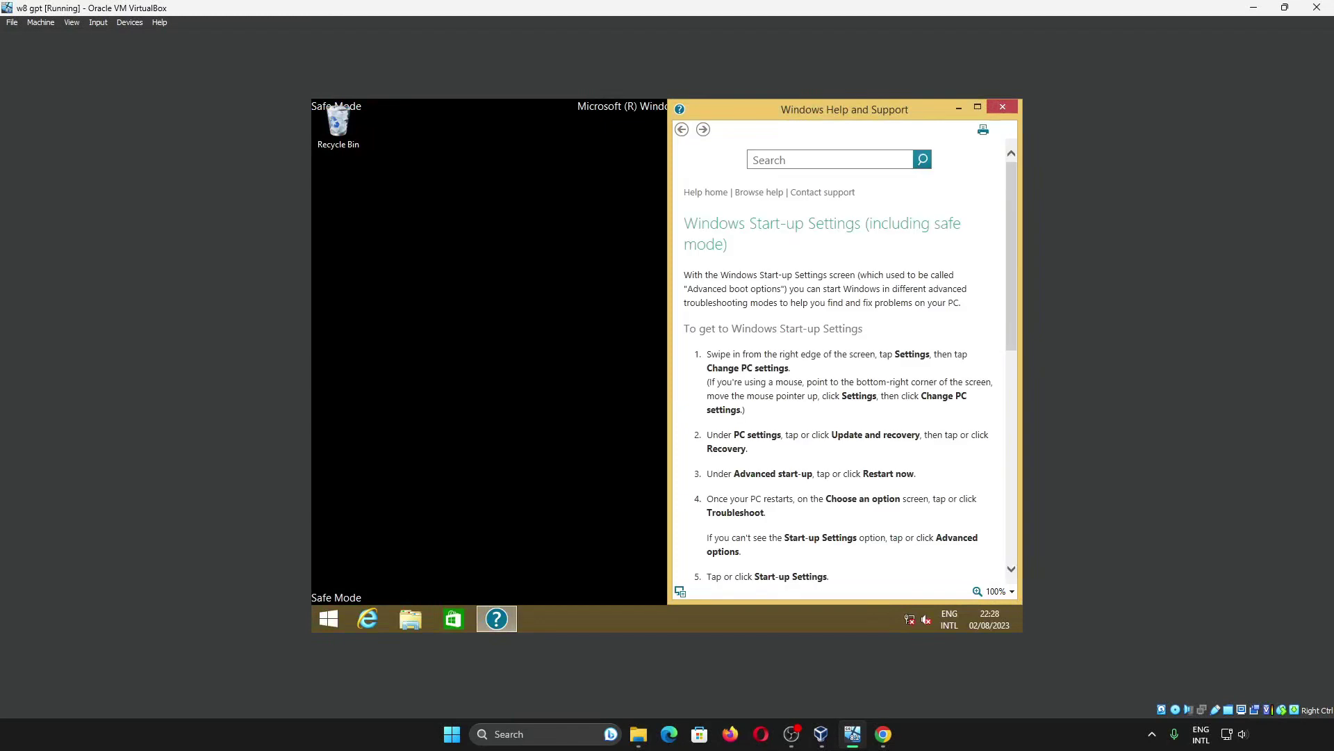
{"action": "left_click", "coordinate": [1003, 106]}
- Launch Display Driver Uninstaller from the DDU v18.0.6.4 folder inside [Guru3D.com]-DDU in Downloads
{"action": "left_click", "coordinate": [410, 619]}
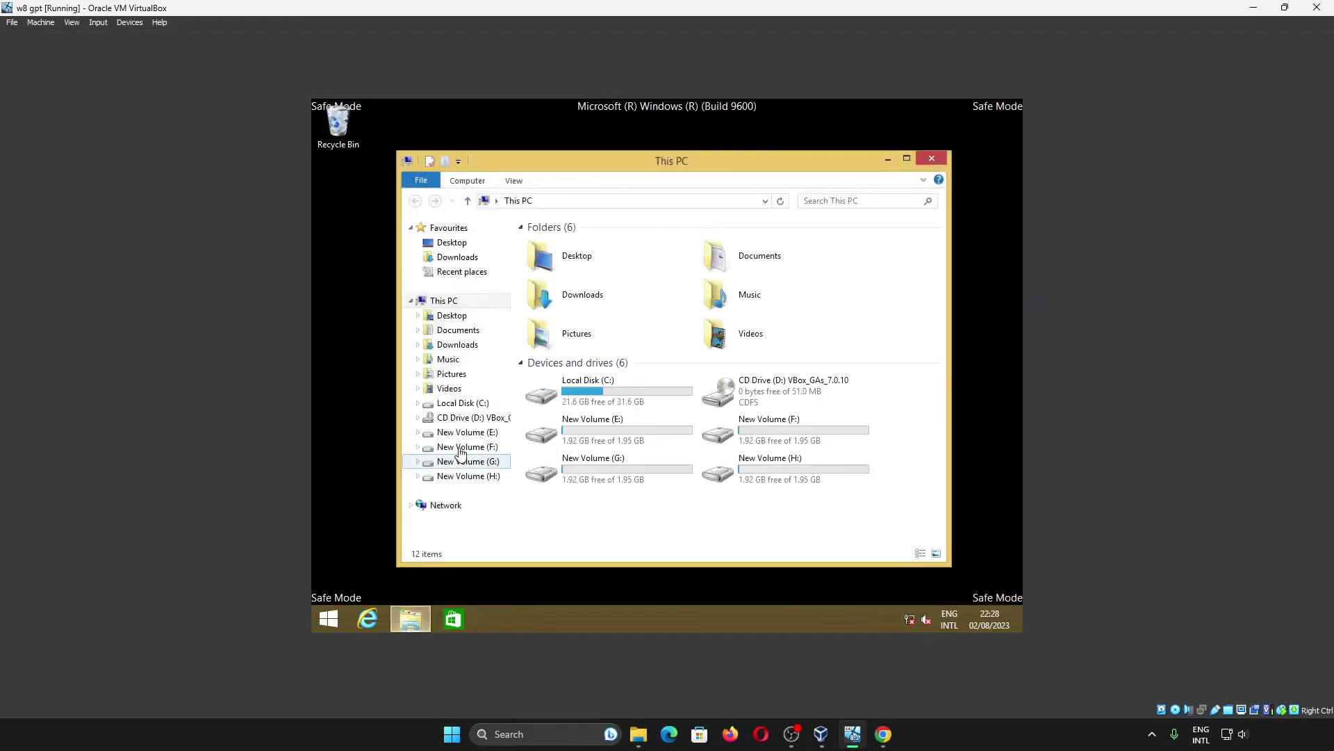
{"action": "left_click", "coordinate": [457, 257]}
{"action": "left_click", "coordinate": [593, 248]}
{"action": "double_click", "coordinate": [593, 248]}
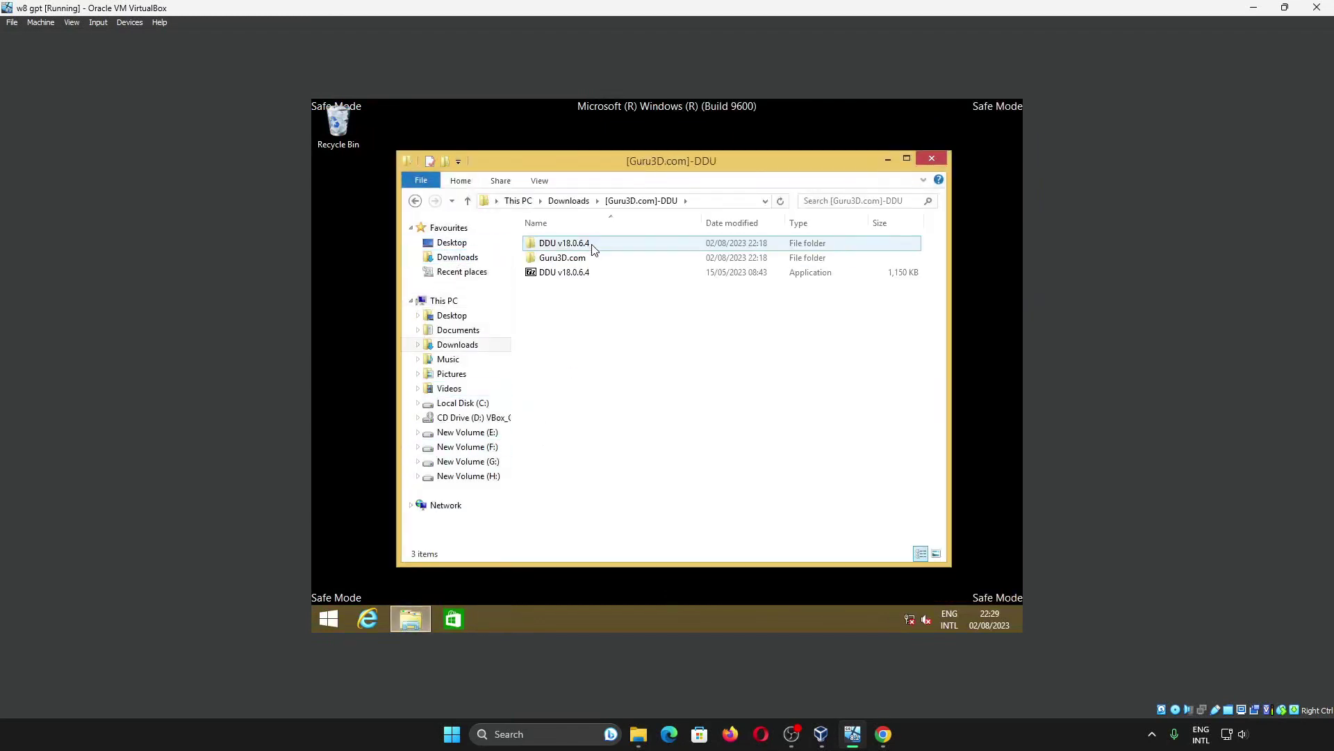
{"action": "double_click", "coordinate": [591, 245]}
{"action": "double_click", "coordinate": [643, 272]}
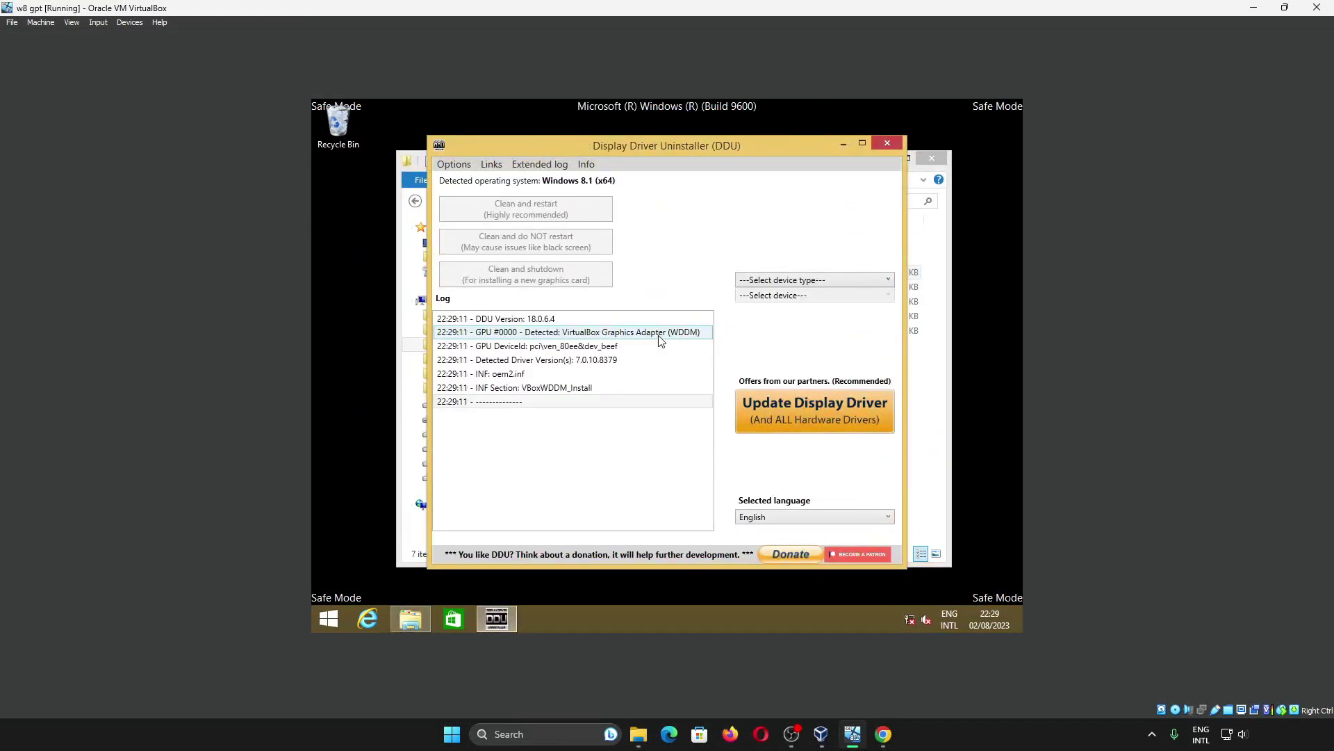
- Choose GPU as the device type and try the NVIDIA, AMD and INTEL device choices in turn
{"action": "left_click", "coordinate": [776, 280]}
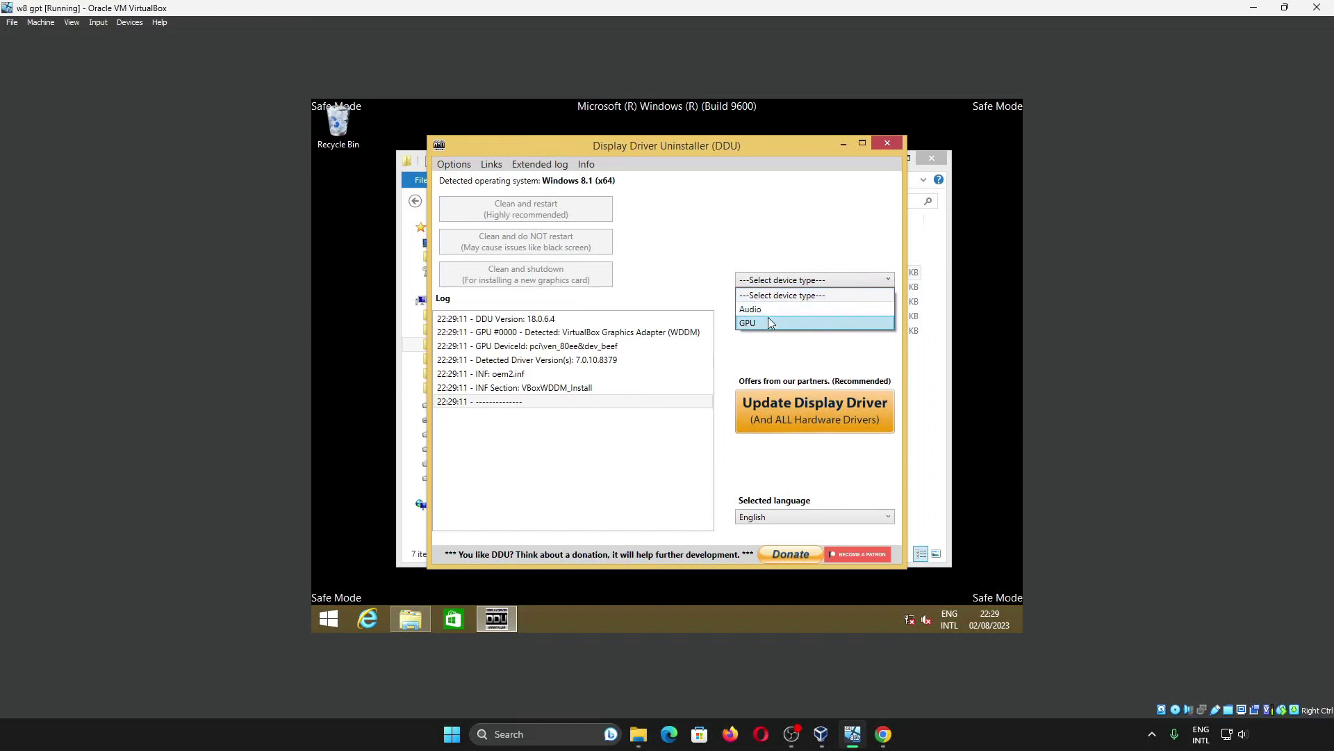
{"action": "left_click", "coordinate": [770, 321]}
{"action": "left_click", "coordinate": [785, 296]}
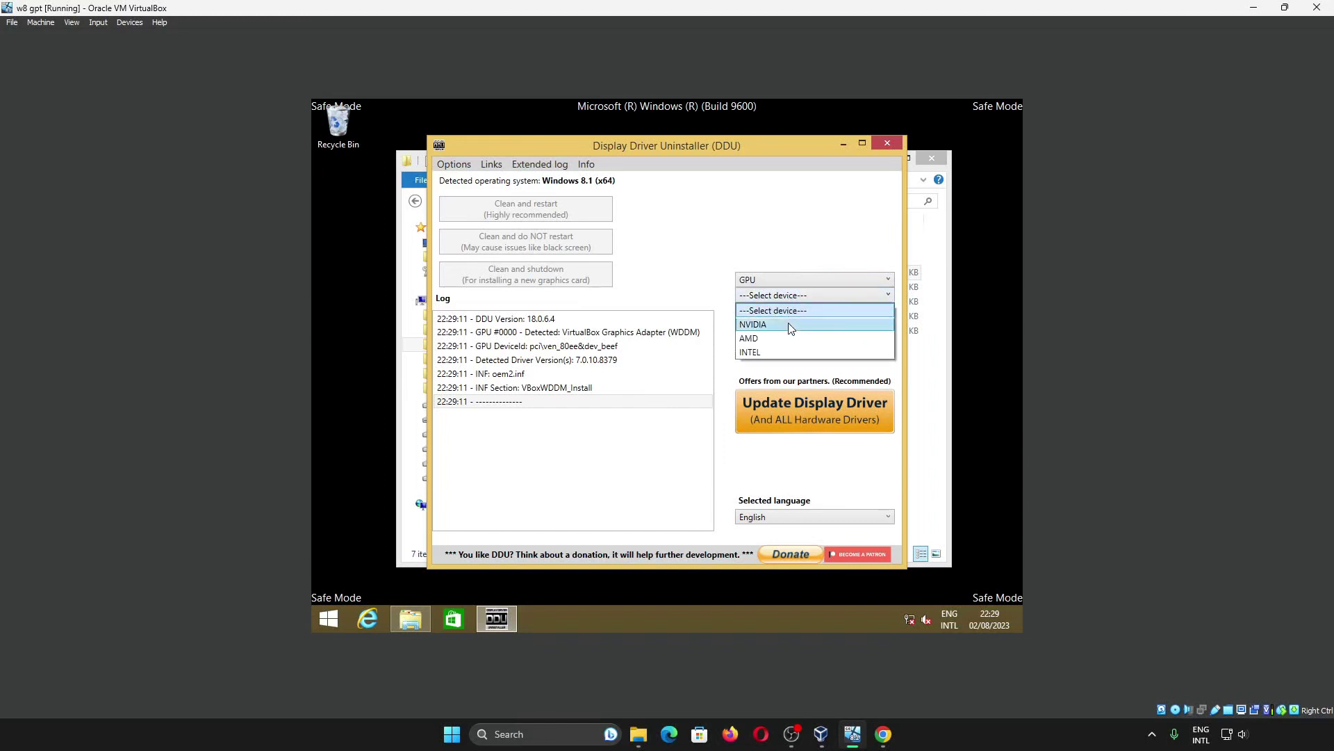
{"action": "left_click", "coordinate": [790, 326]}
{"action": "left_click", "coordinate": [799, 294]}
{"action": "left_click", "coordinate": [796, 342]}
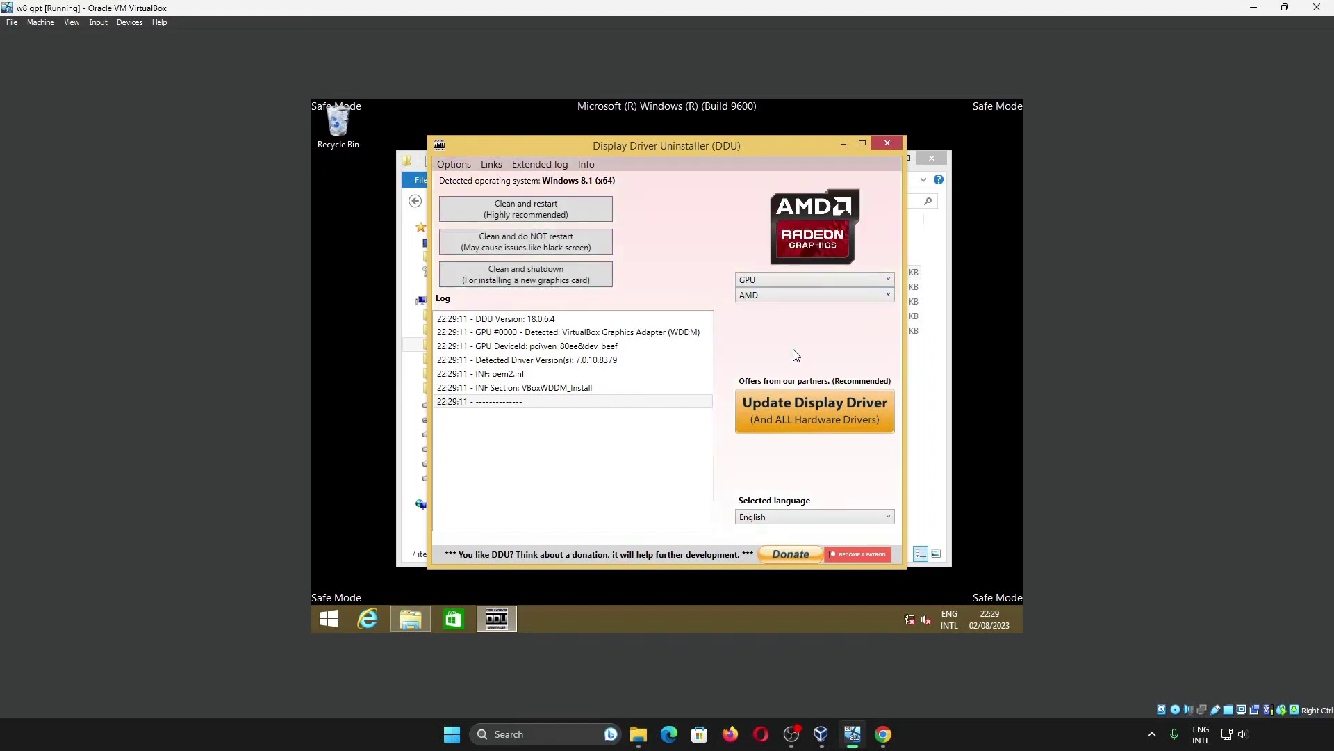
{"action": "left_click", "coordinate": [805, 297]}
{"action": "left_click", "coordinate": [795, 352]}
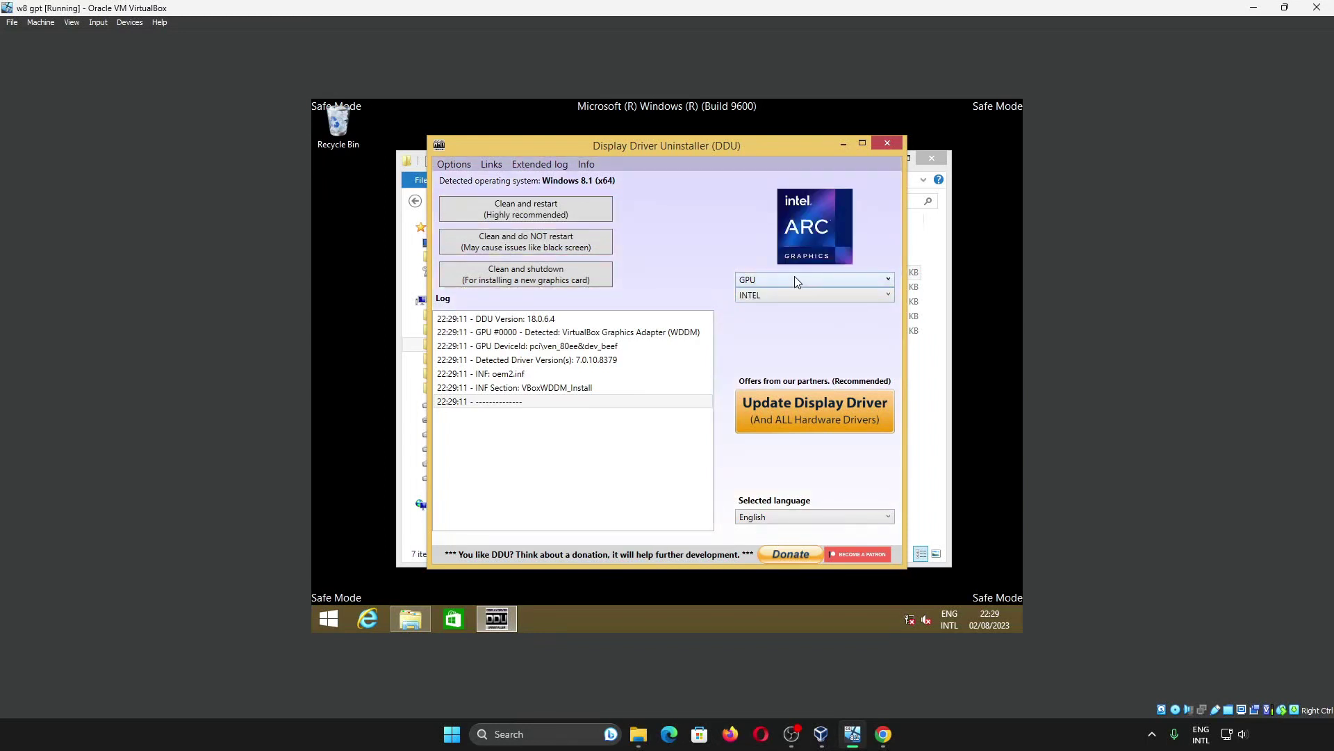
- Switch the device type to Audio and try the REALTEK (WIP) and SOUNDBLASTER (WIP) choices, ending on REALTEK (WIP)
{"action": "left_click", "coordinate": [797, 279]}
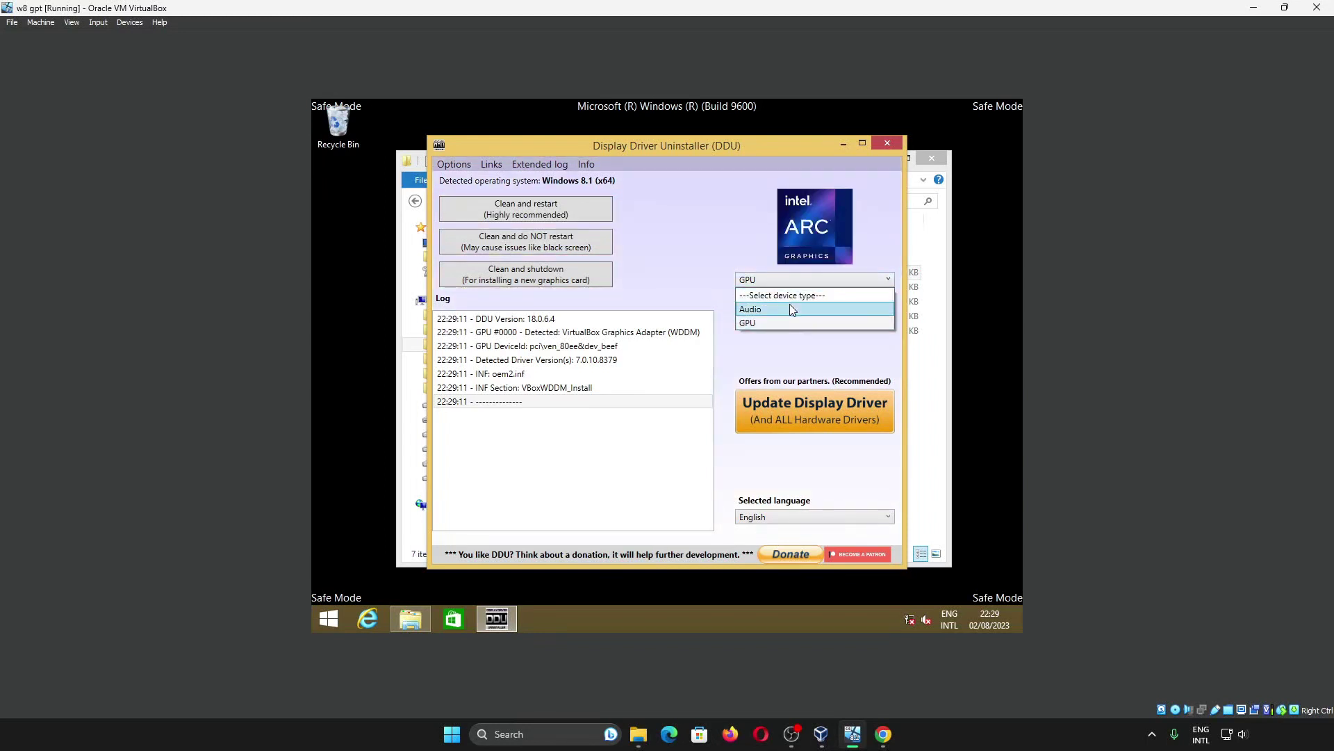
{"action": "left_click", "coordinate": [789, 309]}
{"action": "left_click", "coordinate": [795, 295]}
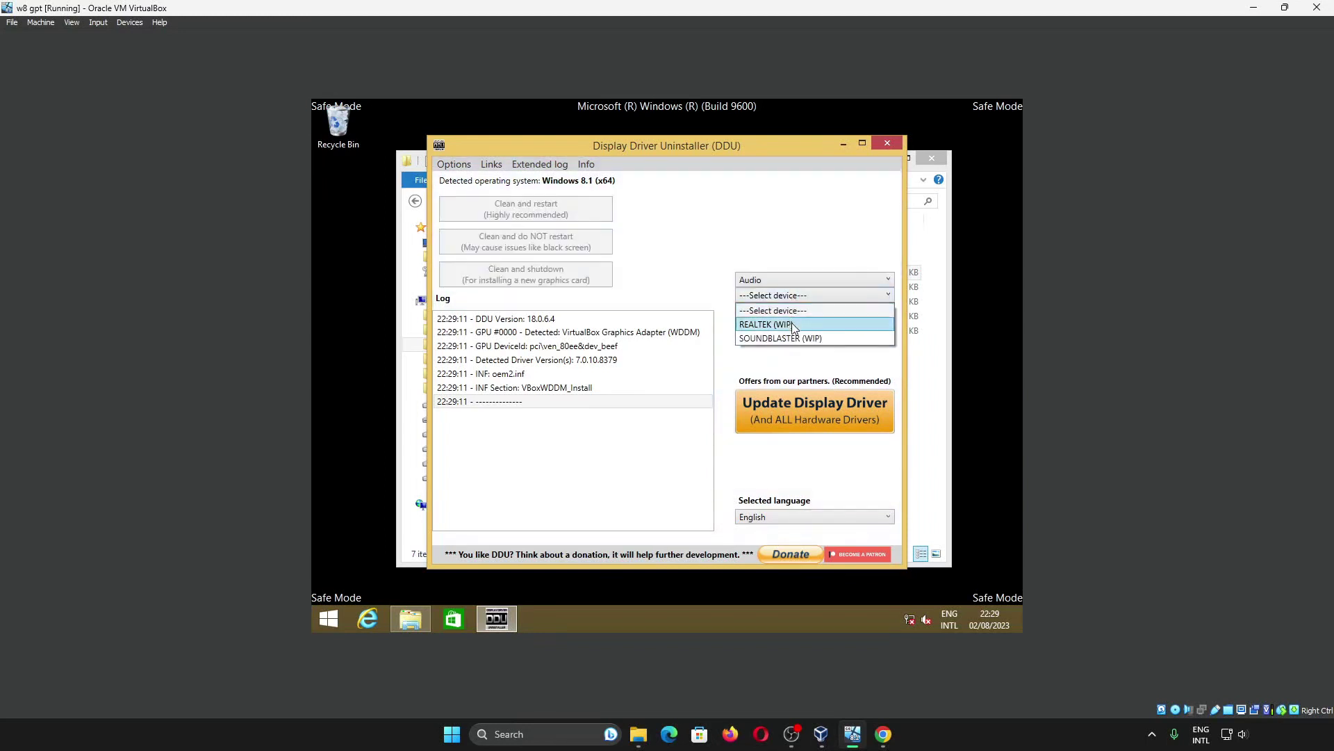
{"action": "left_click", "coordinate": [798, 323]}
{"action": "left_click", "coordinate": [803, 295]}
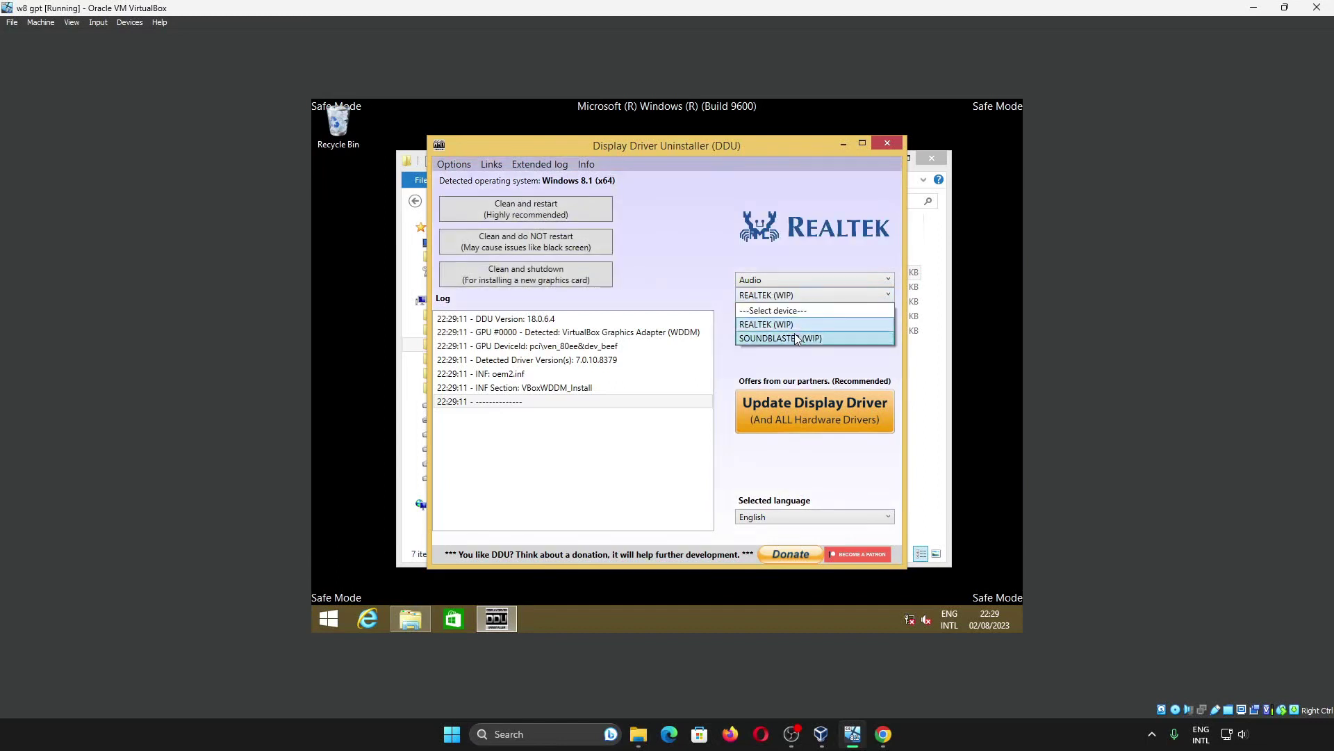
{"action": "left_click", "coordinate": [796, 338]}
{"action": "left_click", "coordinate": [795, 295]}
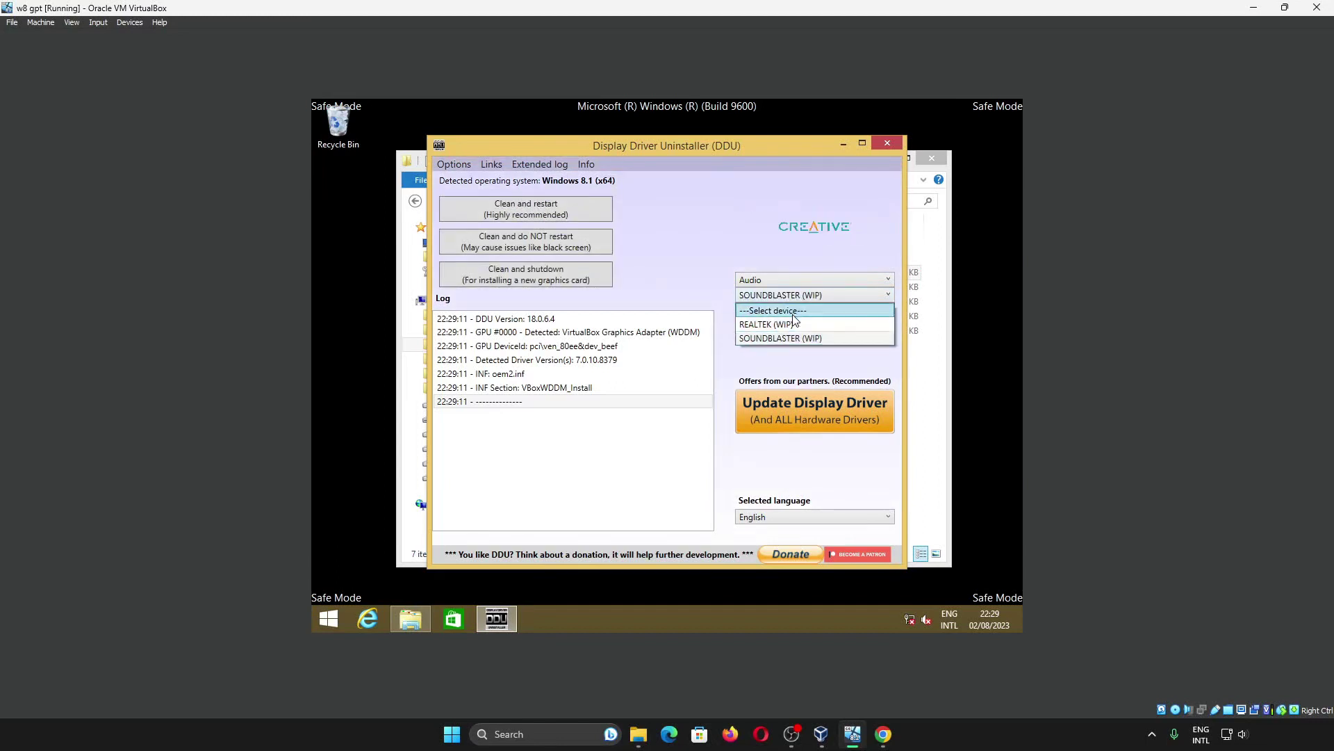
{"action": "left_click", "coordinate": [792, 325]}
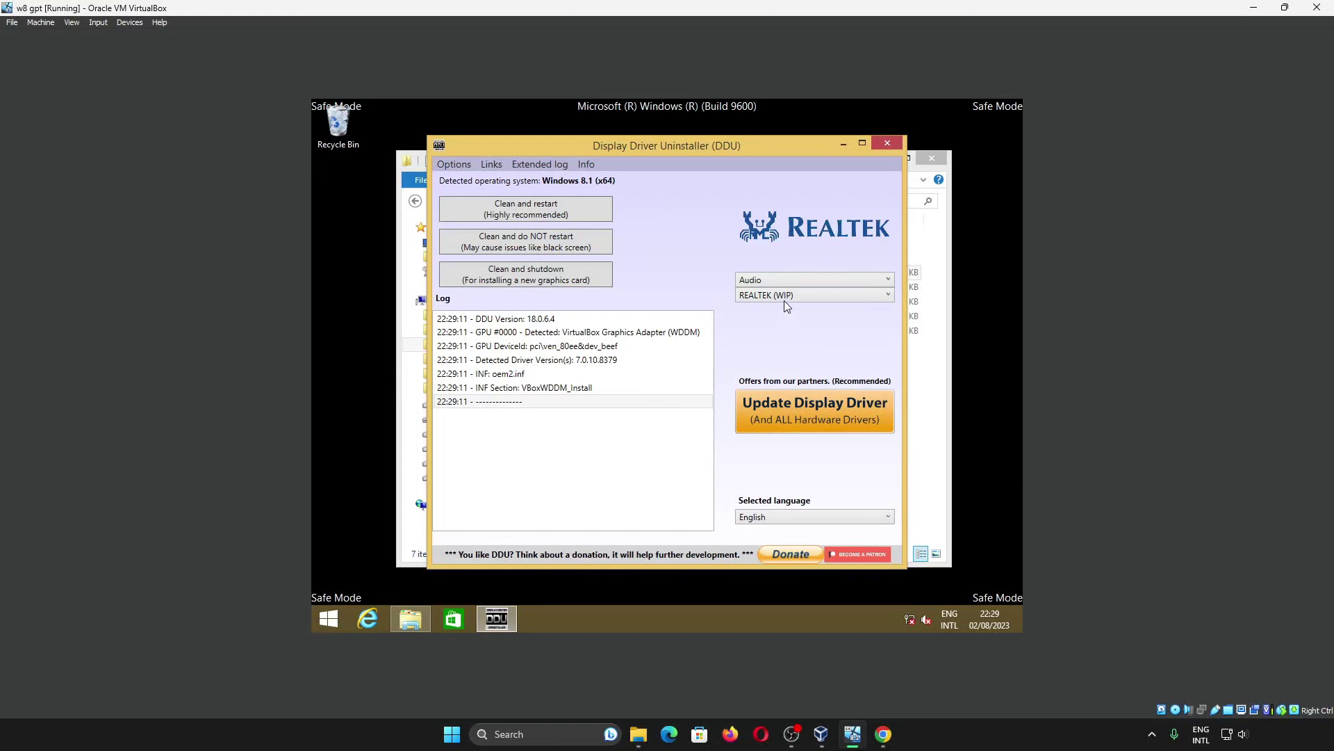
- Set the device type to GPU and the device to INTEL, and start the driver cleanup with an automatic restart
{"action": "left_click", "coordinate": [786, 282]}
{"action": "left_click", "coordinate": [787, 321]}
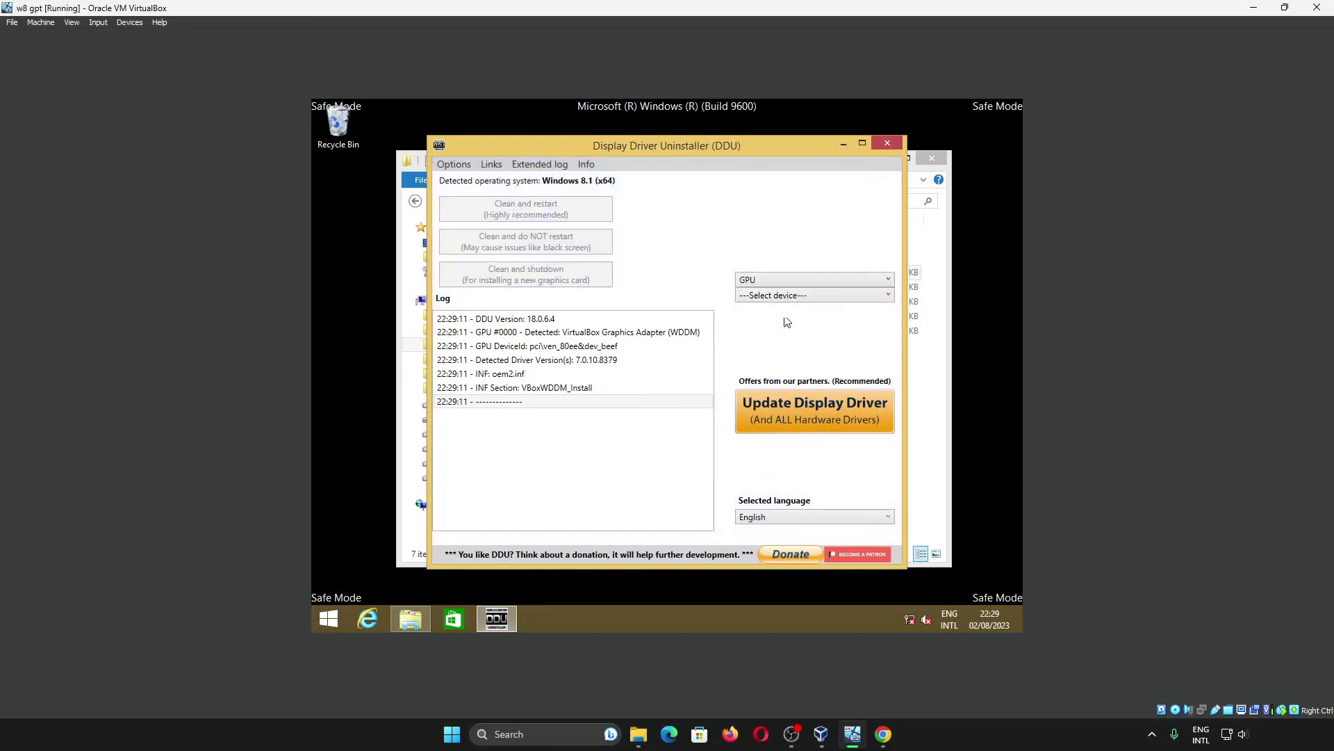
{"action": "left_click", "coordinate": [789, 296]}
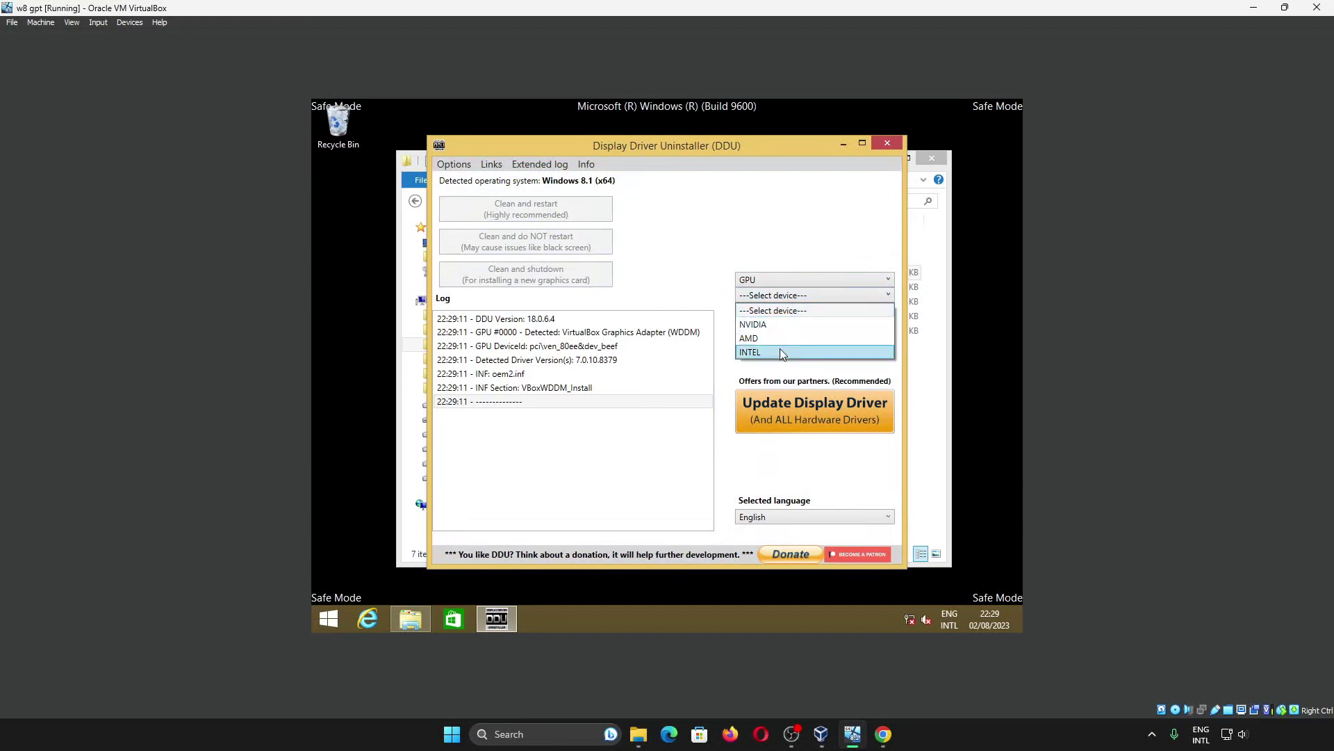
{"action": "left_click", "coordinate": [783, 354]}
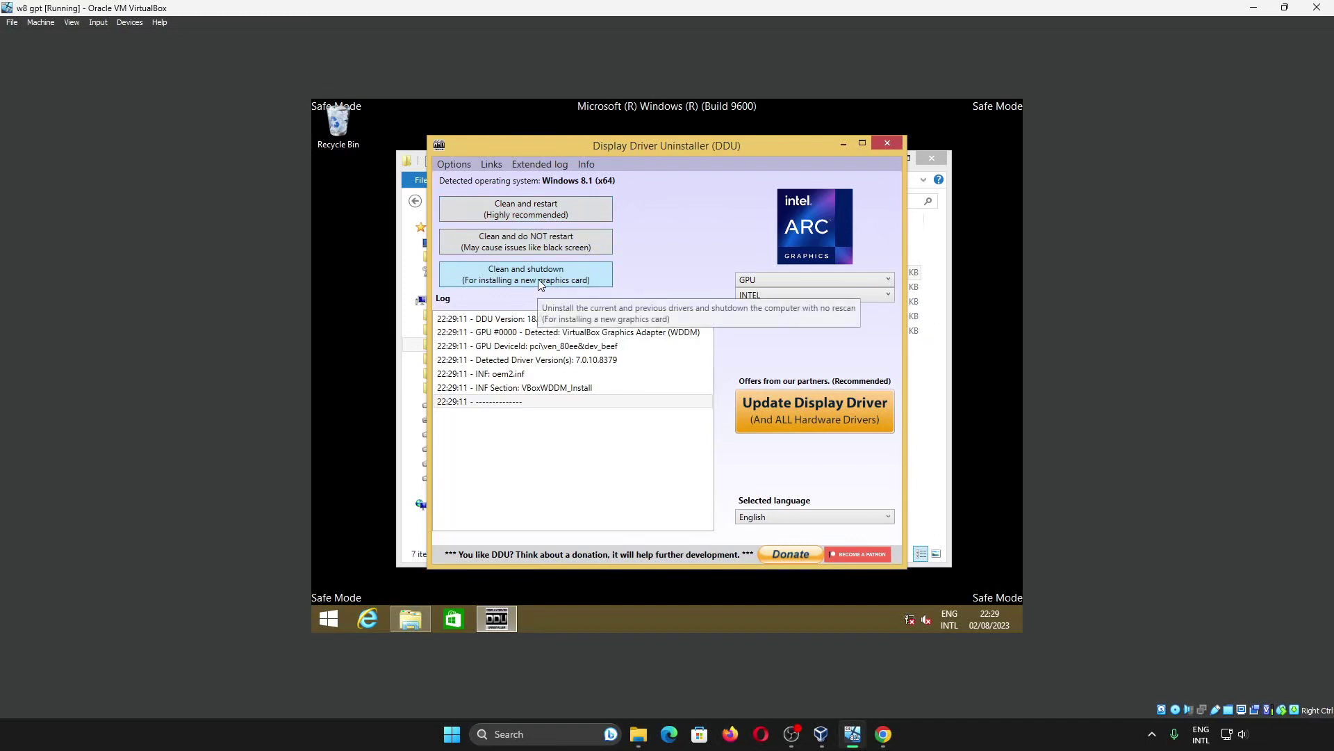
{"action": "left_click", "coordinate": [542, 210]}
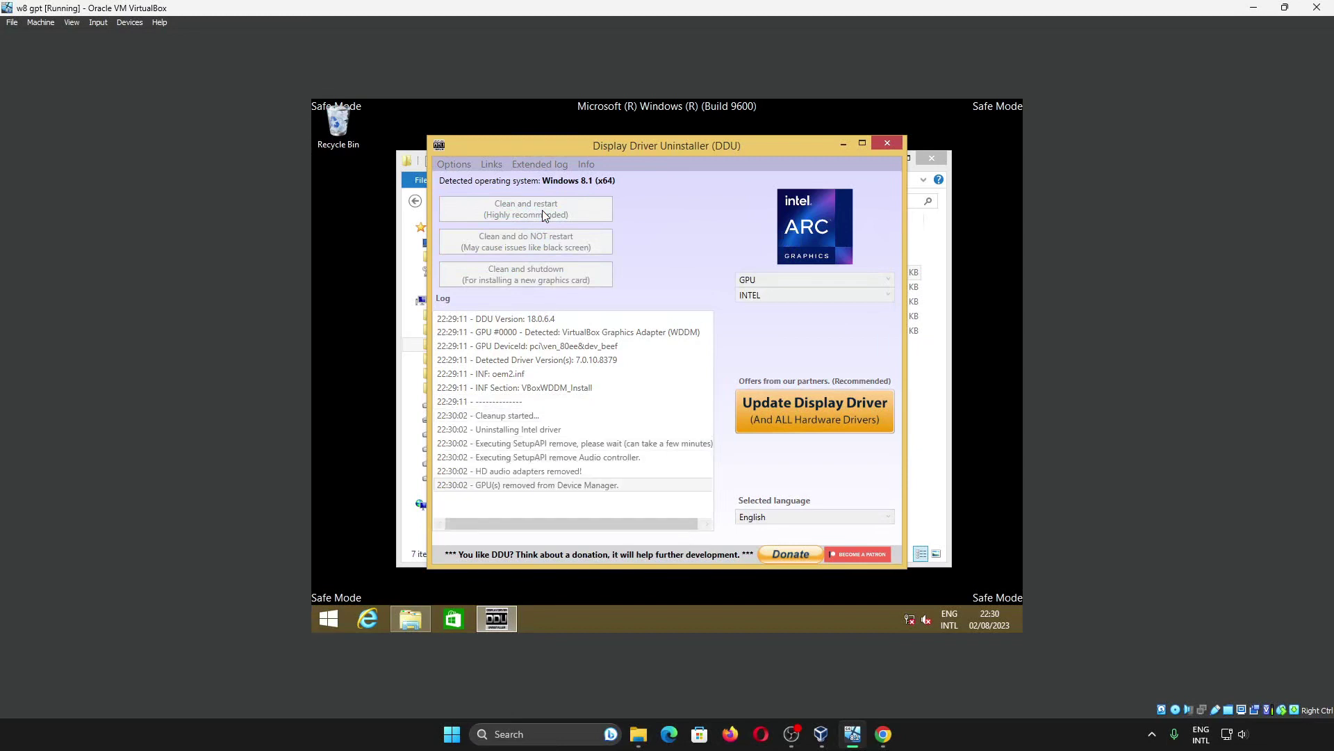